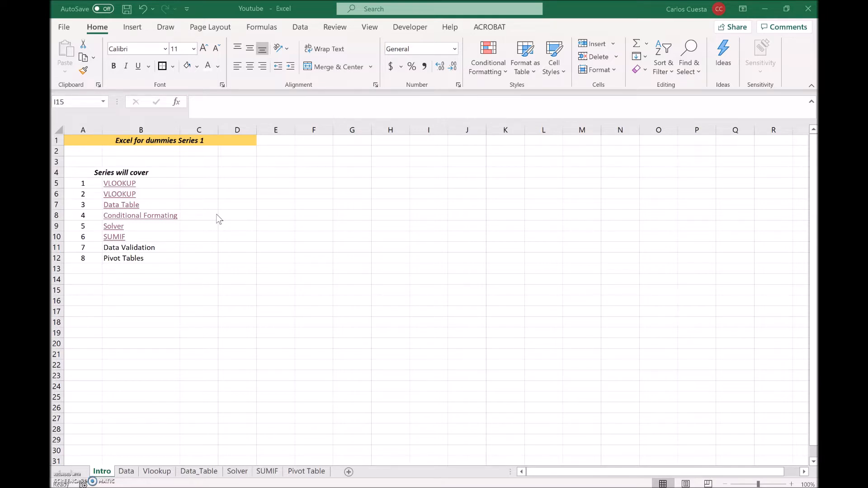
Step: View the source data on the Data sheet, then follow the Data Table link from the Intro sheet
left_click(126, 472)
left_click(128, 472)
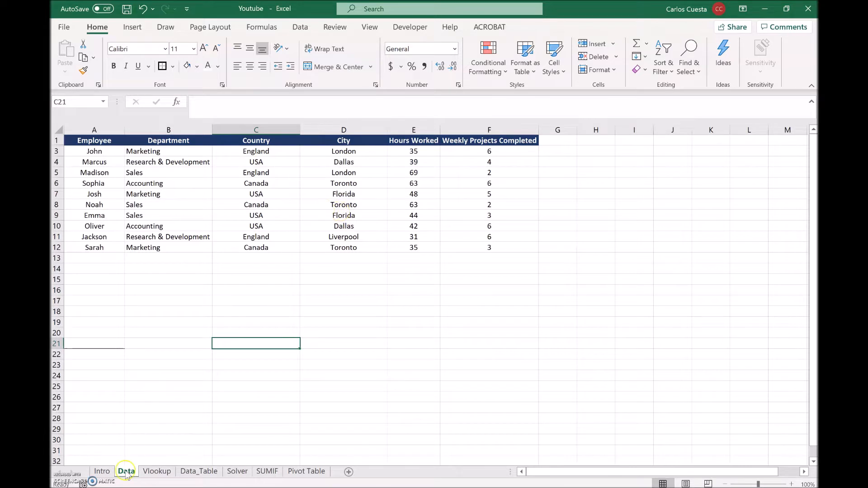
left_click(103, 471)
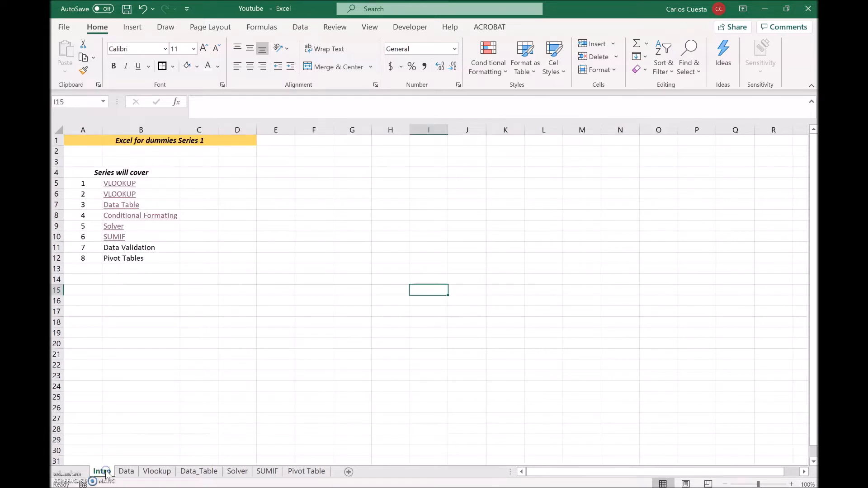
left_click(128, 206)
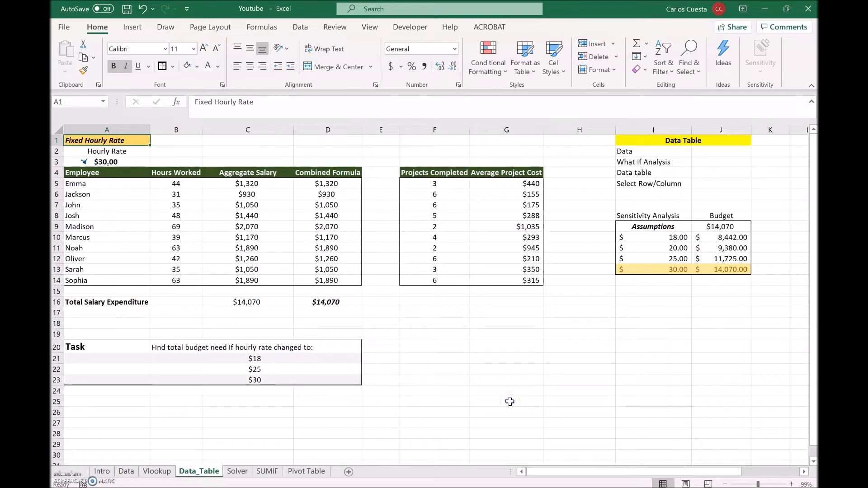
left_click(523, 390)
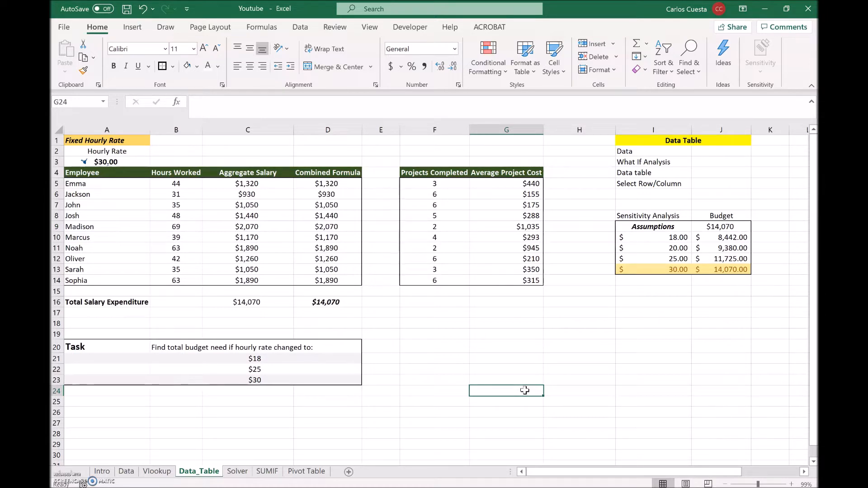
Step: Examine the formulas behind Hours Worked and Aggregate Salary and the hourly rate cell they reference
left_click(189, 183)
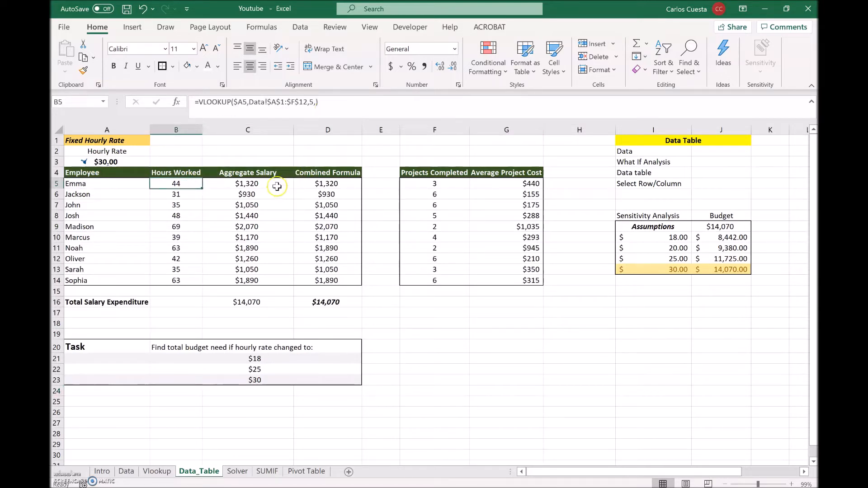
left_click(276, 186)
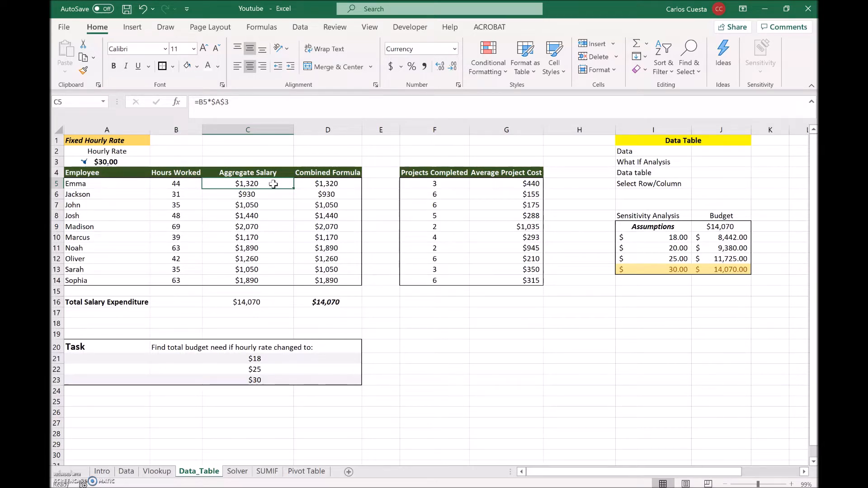
left_click(206, 162)
key("Left")
key("Left")
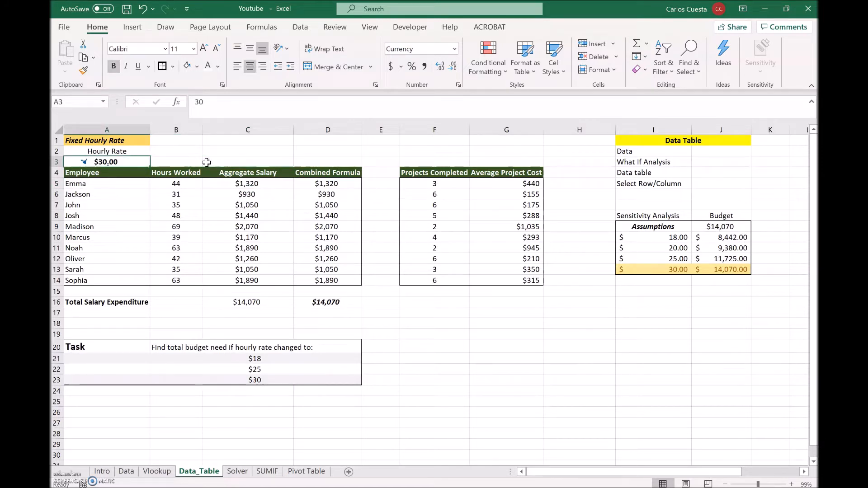
left_click(256, 195)
left_click(254, 102)
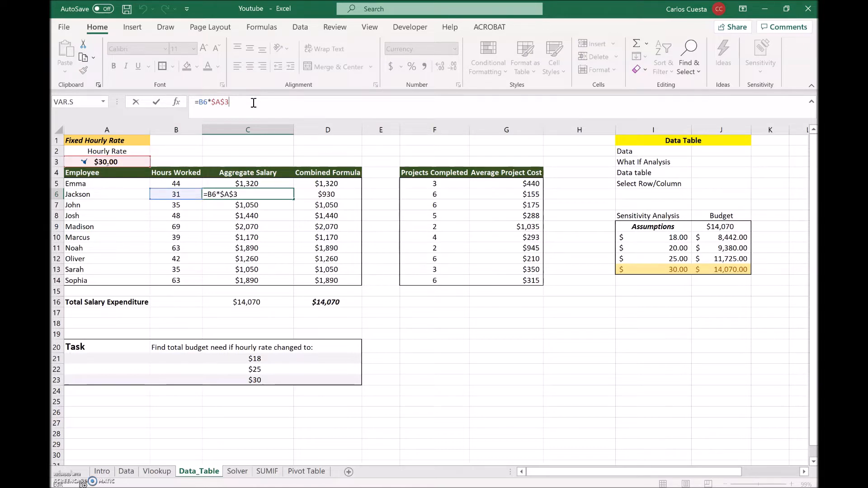
key("Return")
Step: Set the hourly rate in cell A3 to 20
key("Left")
key("Left")
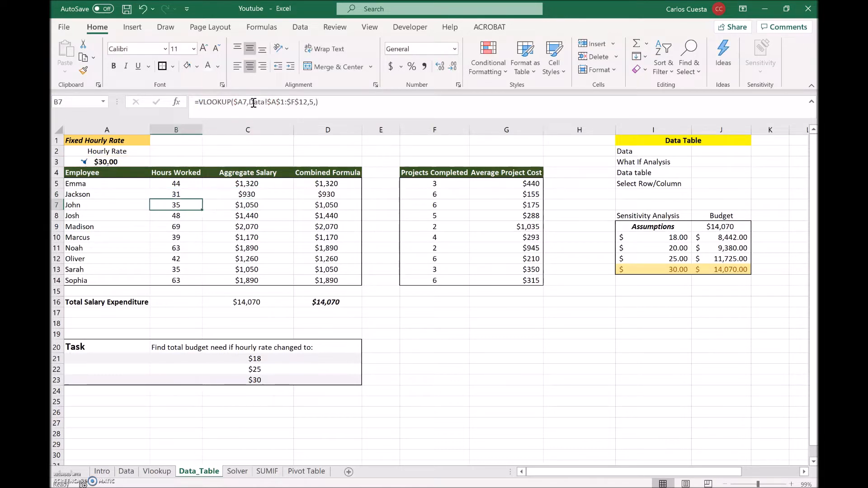
key("Up")
key("Up")
key("Up")
key("Up")
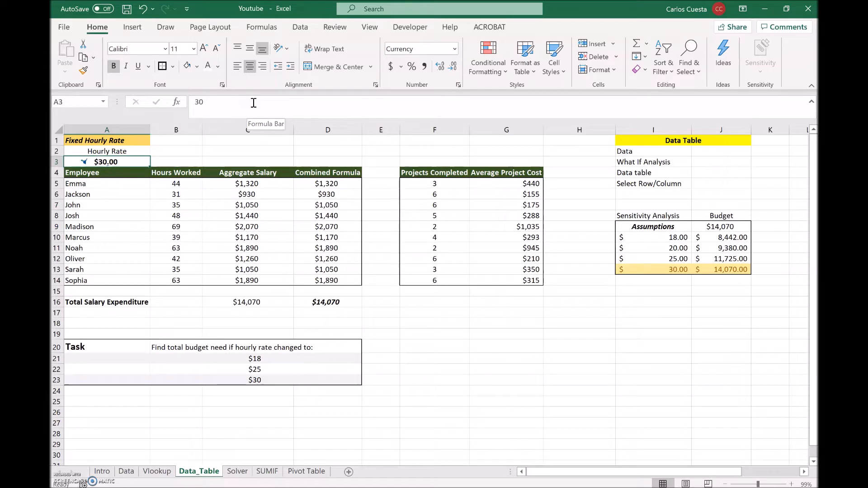
type("20")
key("Return")
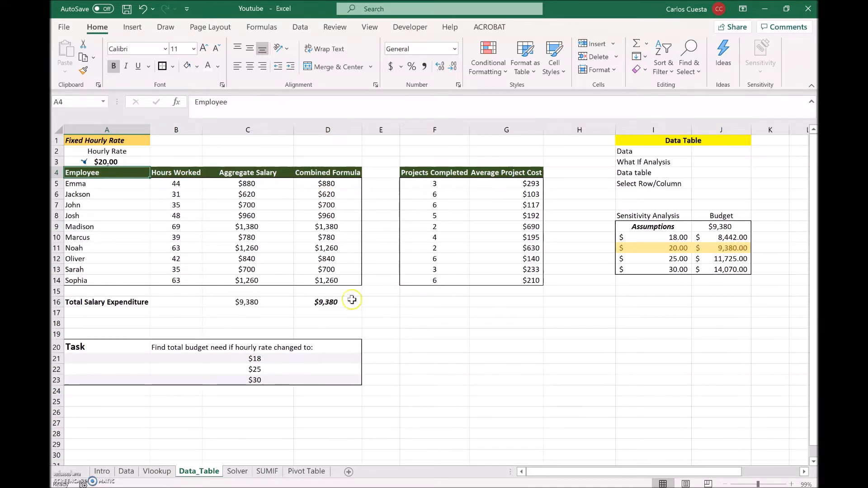
Step: Review the total salary expenditure formula in D16 and the rates and budgets in the sensitivity analysis table
left_click(338, 303)
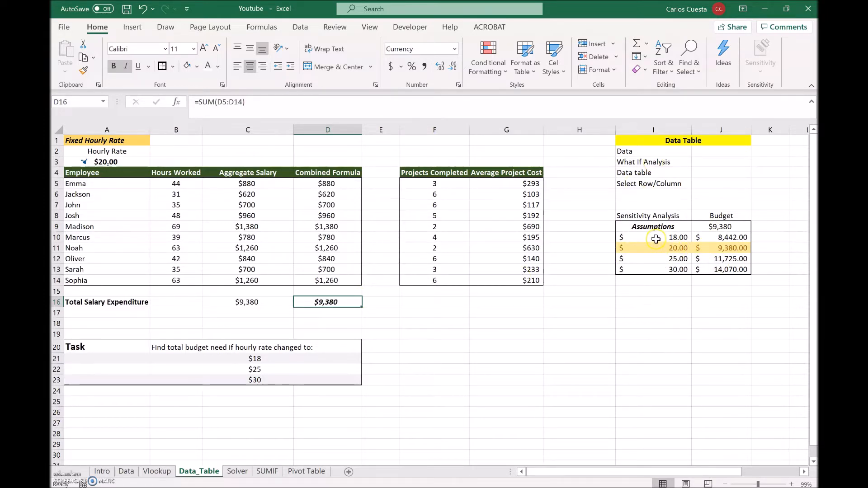
left_click_drag(656, 239, 726, 270)
left_click(673, 292)
left_click(656, 237)
left_click_drag(656, 238, 655, 270)
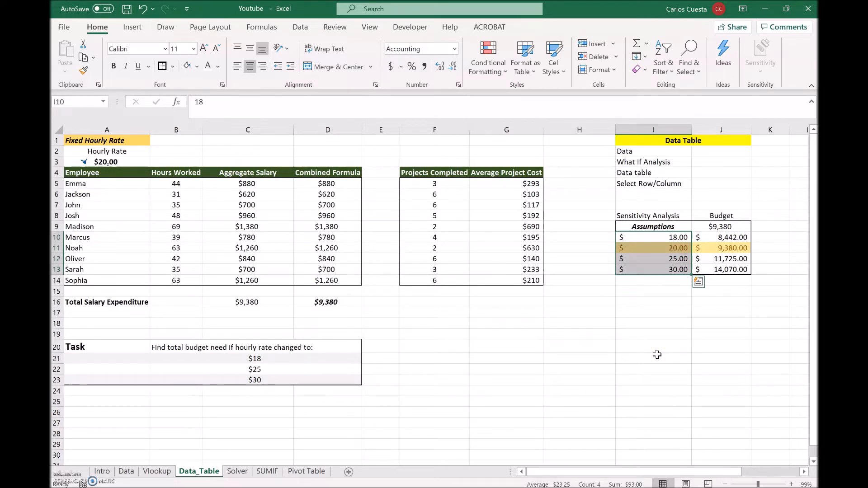
left_click_drag(722, 236, 721, 272)
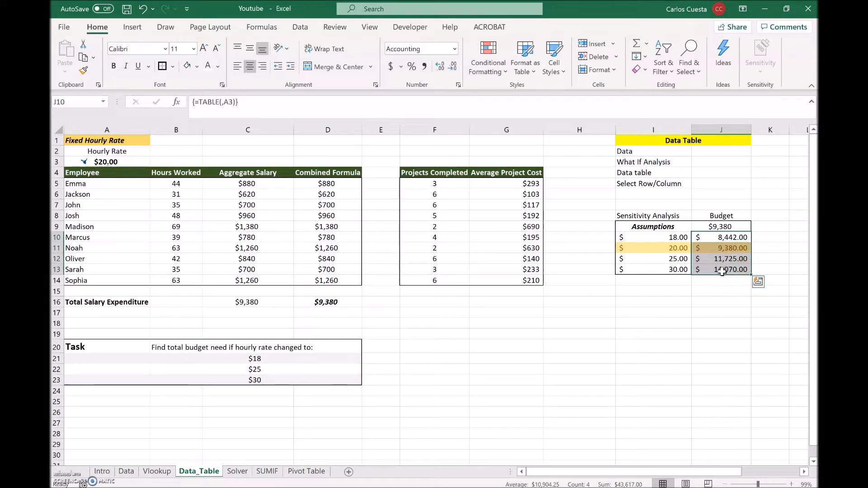
left_click(732, 300)
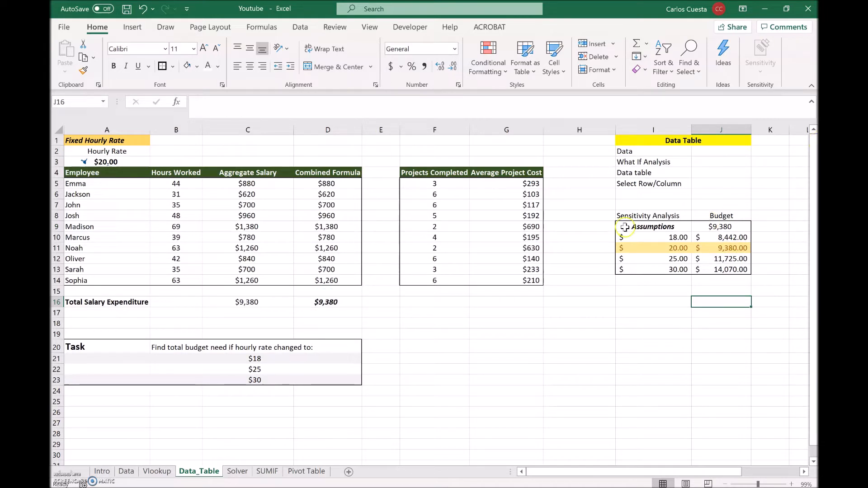
Step: Clear the budget formula in J9 and the sensitivity analysis contents in I10:J13
left_click(720, 227)
key("Delete")
key("Down")
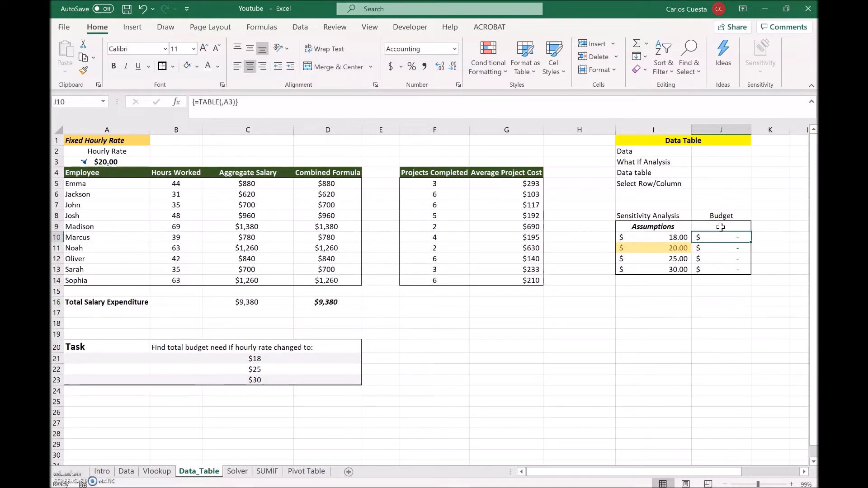
key("Delete")
key("Return")
key("Left")
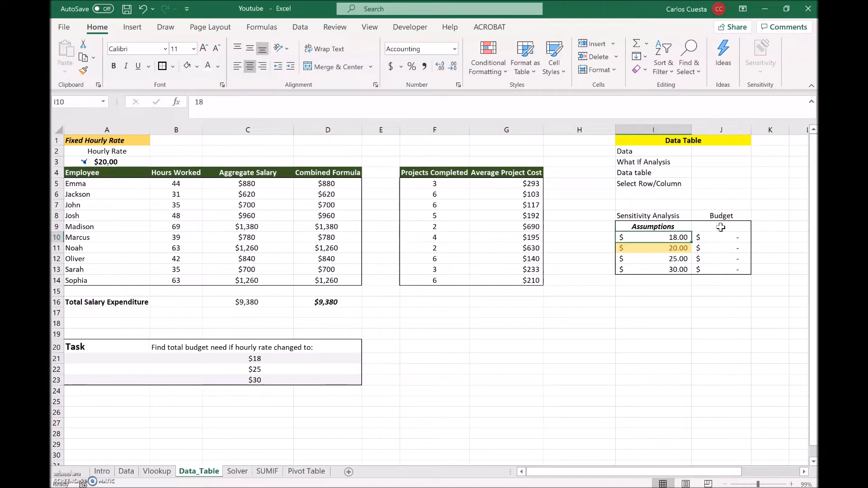
key("shift+Right")
key("shift+Down")
key("shift+Down")
key("shift+Down")
key("Delete")
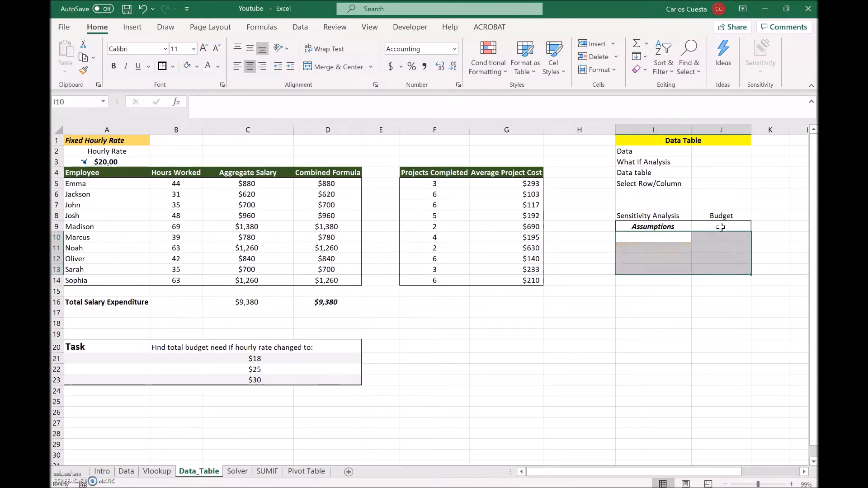
key("Left")
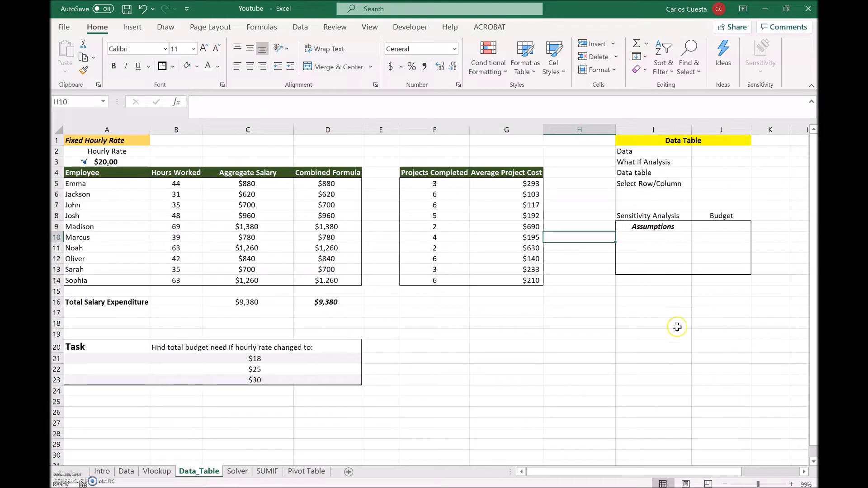
Step: Enter the hourly rates 18, 20, 25 and 30 under Assumptions in cells I10 to I13
left_click(646, 237)
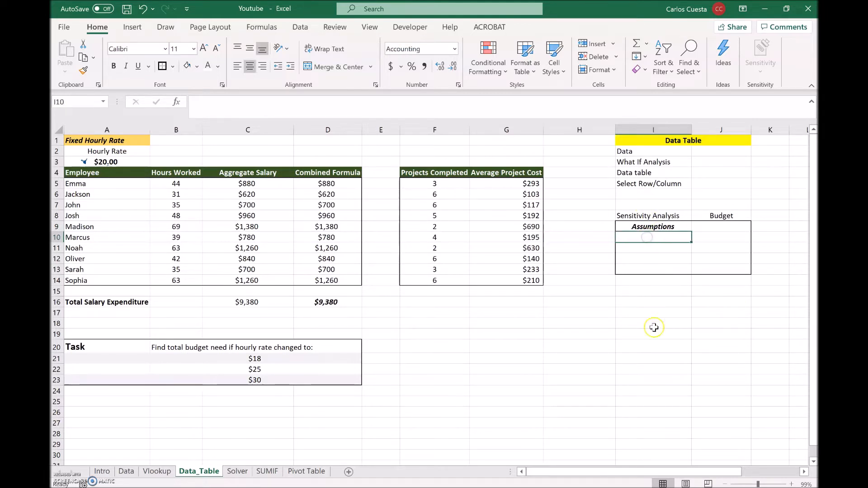
type("18")
key("Return")
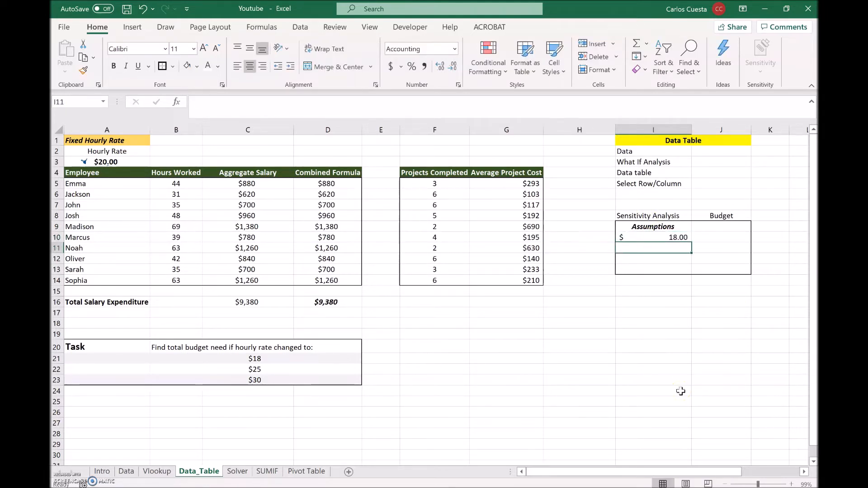
type("20")
key("Return")
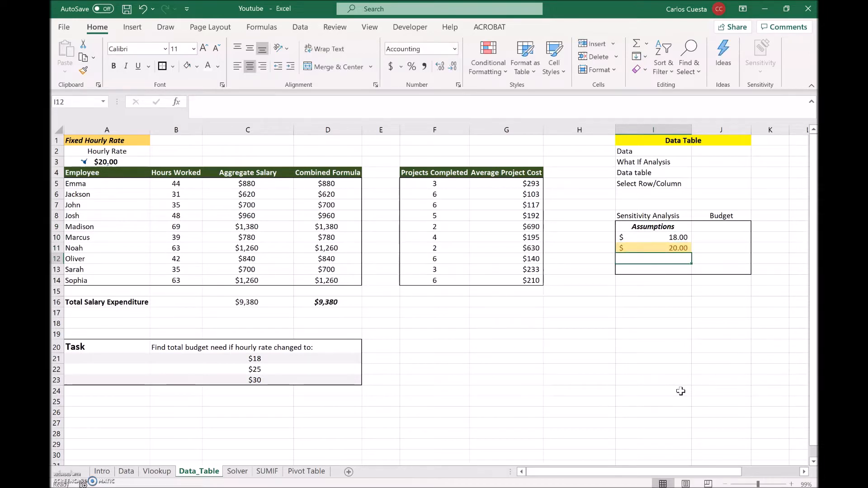
type("25")
key("Return")
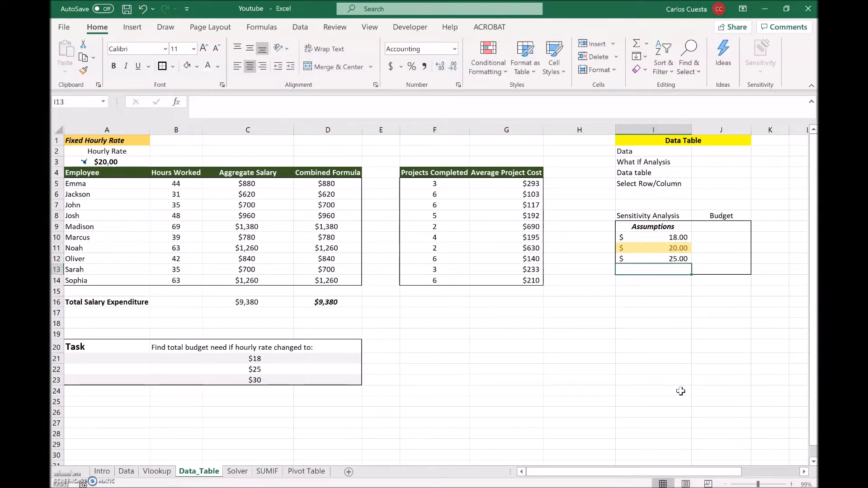
type("30")
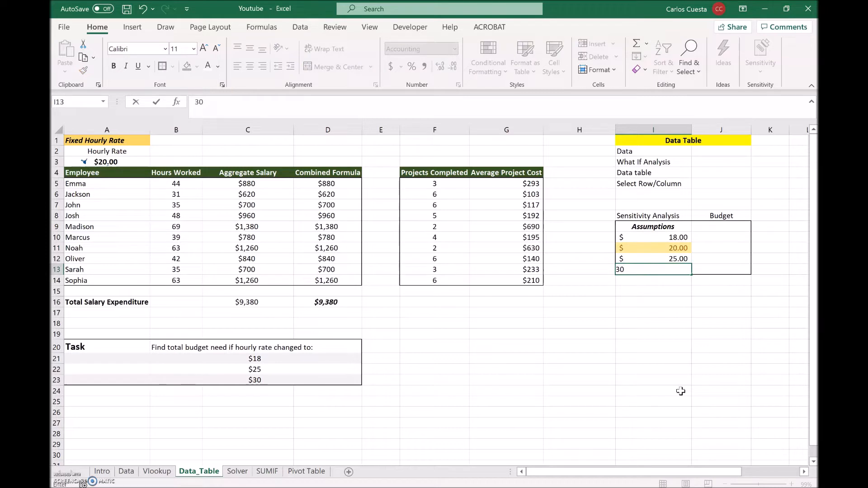
key("Tab")
Step: Enter 9380 as the budget for the $20 rate in cell J11
key("Up")
key("Up")
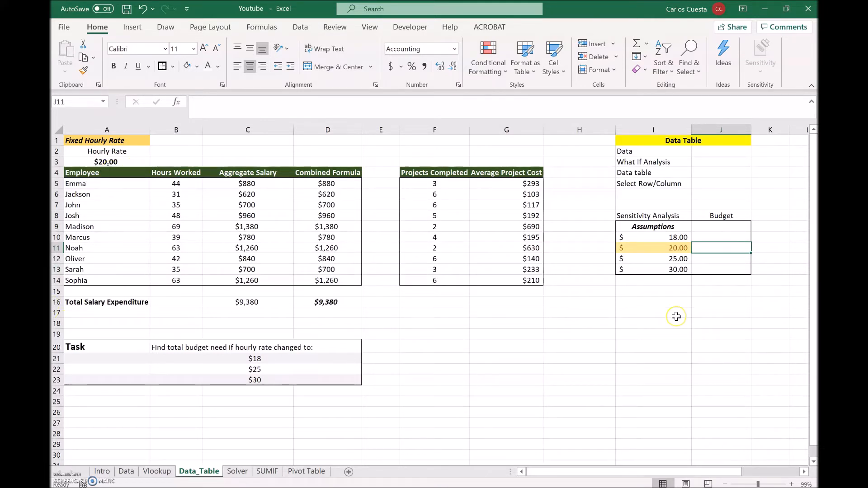
type("9380")
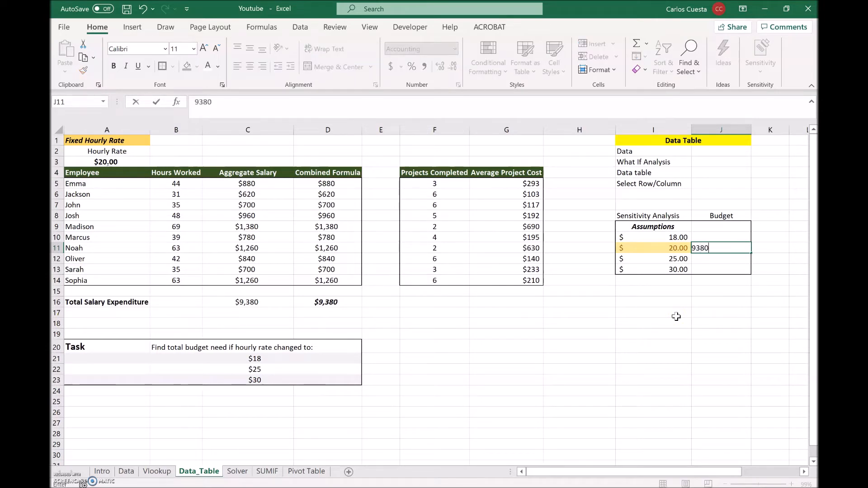
key("Return")
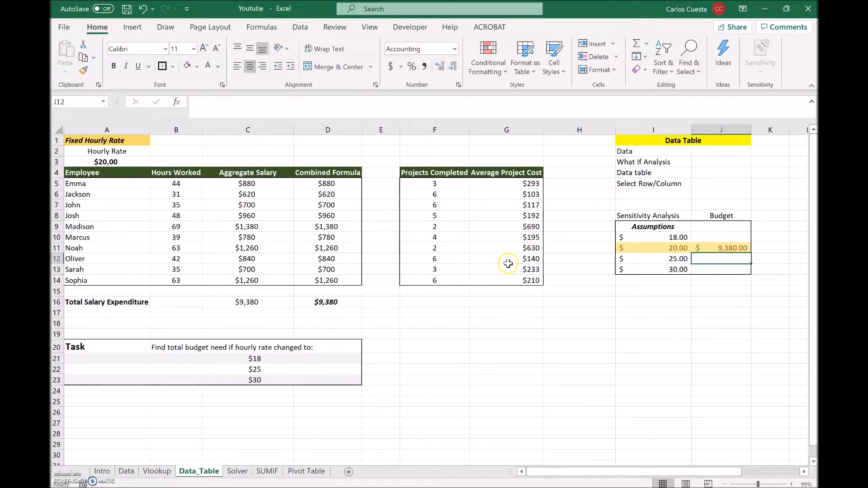
Step: Set the hourly rate in cell A3 to 18
left_click(99, 163)
type("18")
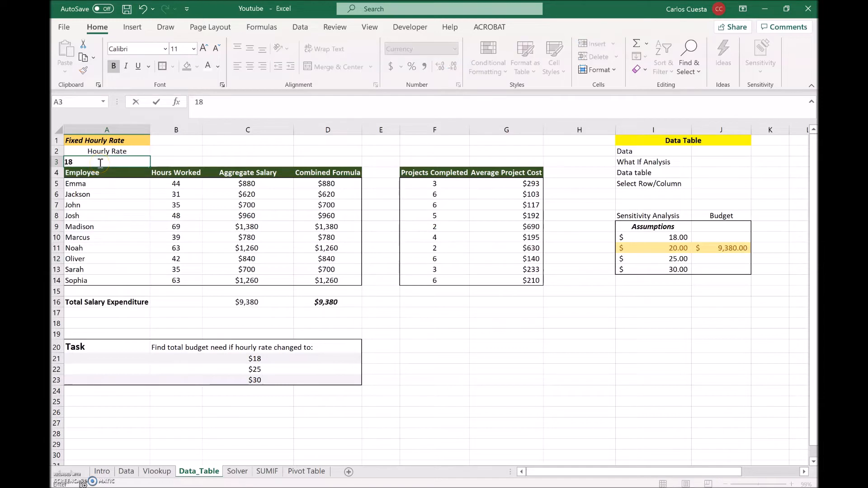
key("Return")
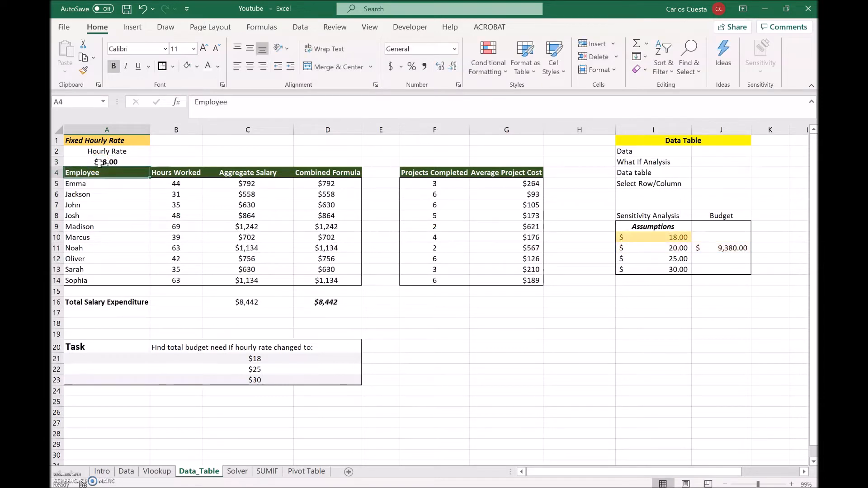
Step: Enter 8442 as the budget for the $18 rate in cell J10
key("Right")
key("Right")
key("Right")
key("Right")
key("Down")
key("Right")
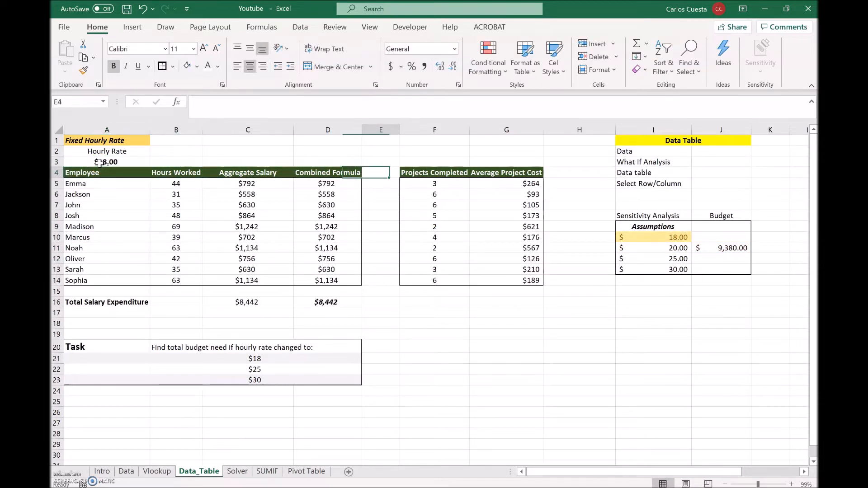
key("Right")
key("Right")
key("Right")
key("Down")
key("Right")
key("Down")
key("Down")
key("Down")
key("Down")
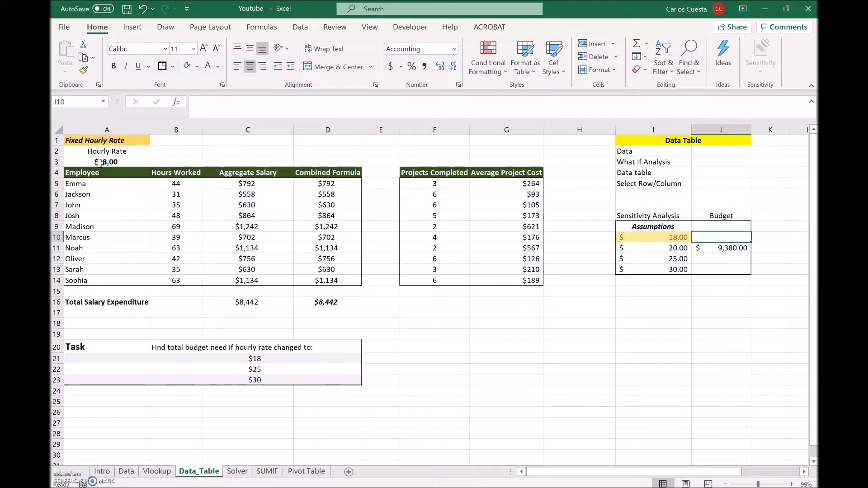
type("8442")
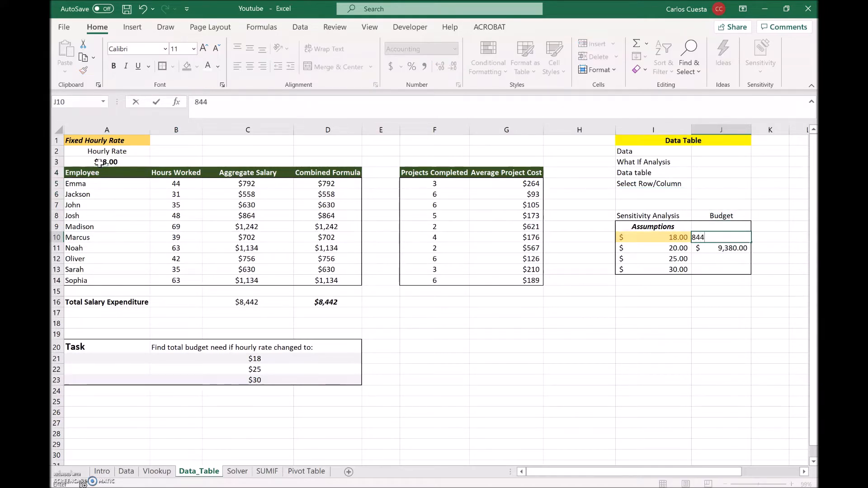
key("Return")
key("Down")
key("Down")
key("Down")
key("Down")
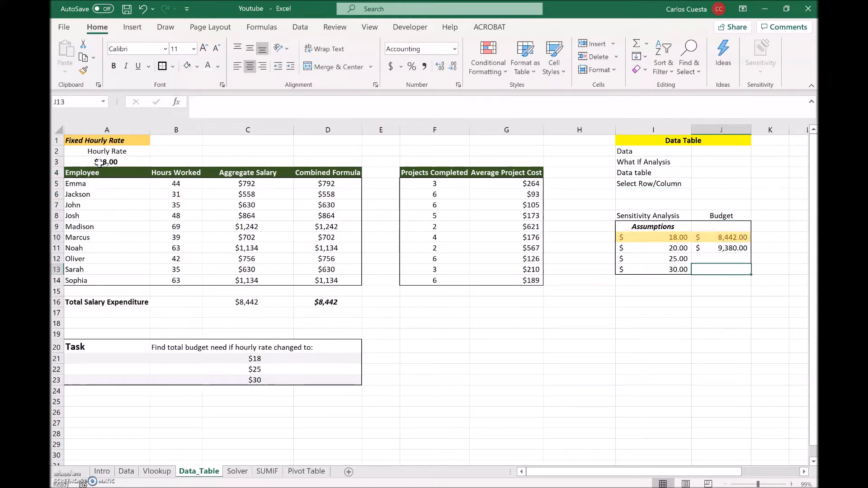
key("Up")
key("Up")
key("Up")
key("Up")
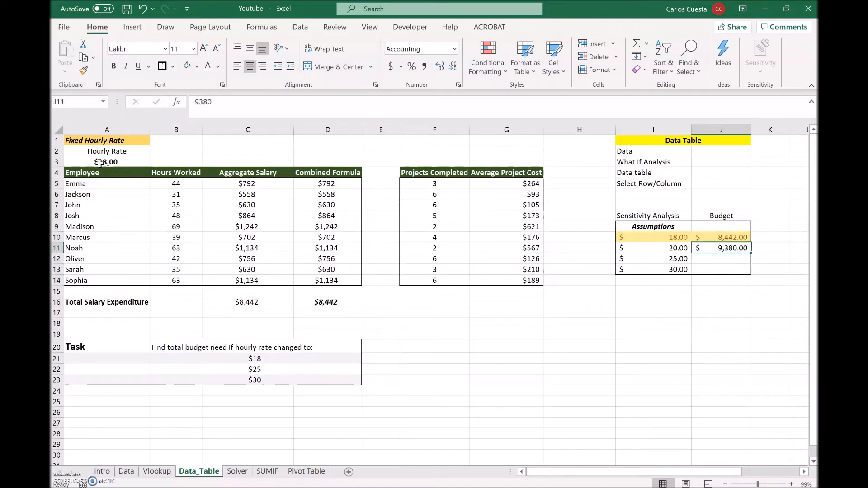
left_click(107, 163)
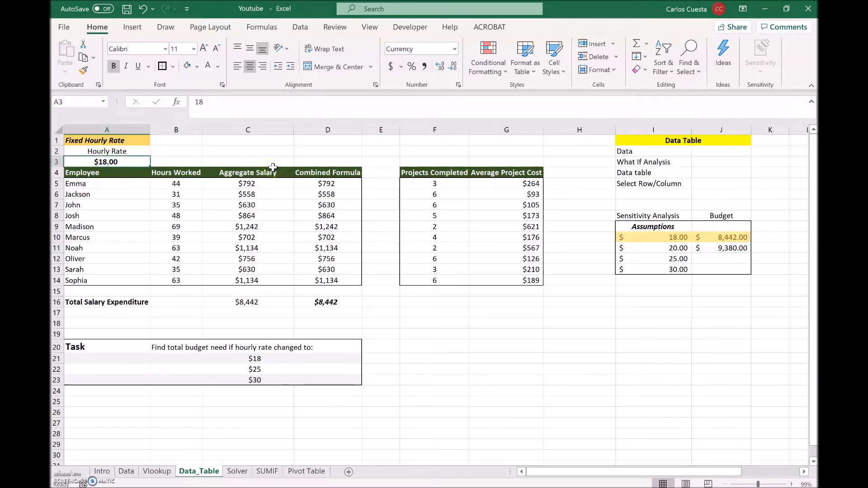
Step: Clear the manually entered budgets from cells J10 and J11
left_click(716, 236)
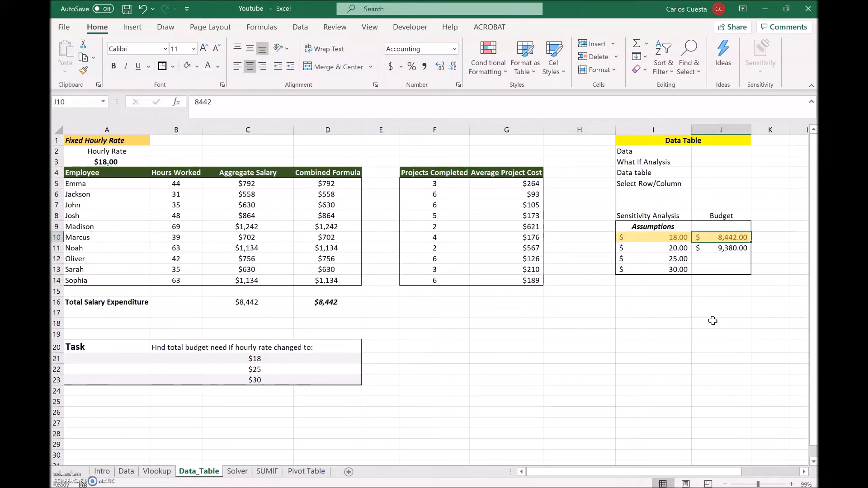
key("Down")
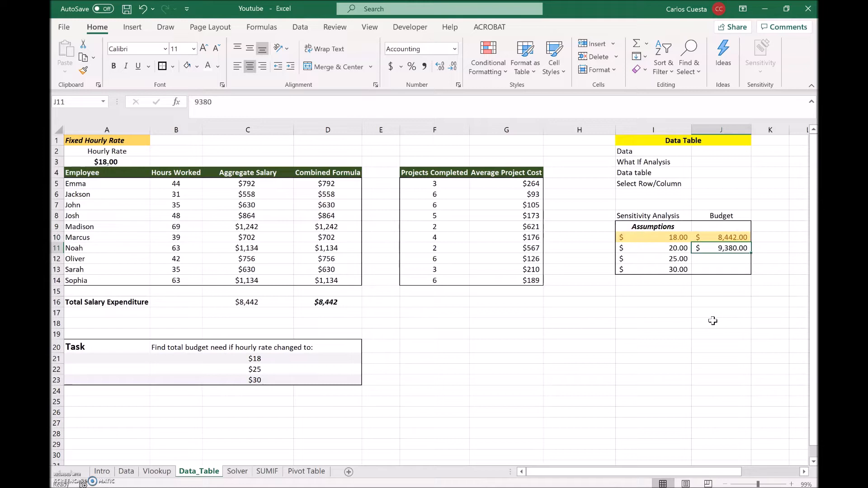
key("Up")
key("shift+Down")
key("Delete")
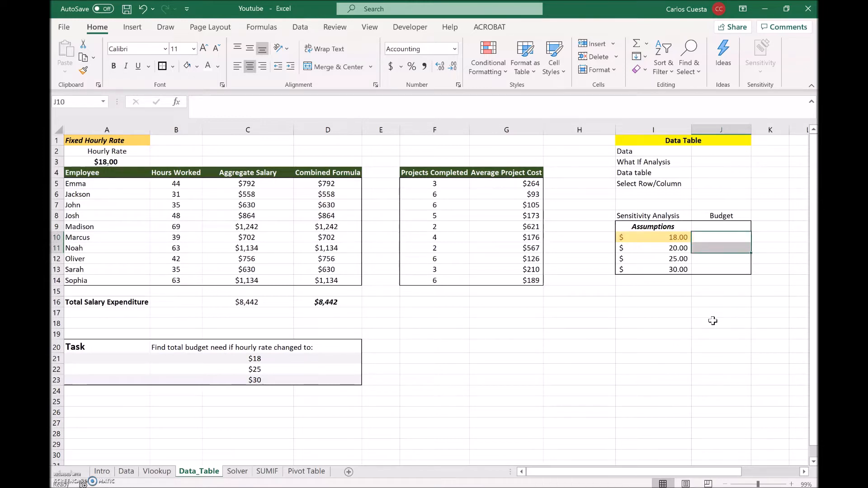
key("Left")
key("shift+Down")
key("shift+Down")
key("shift+Down")
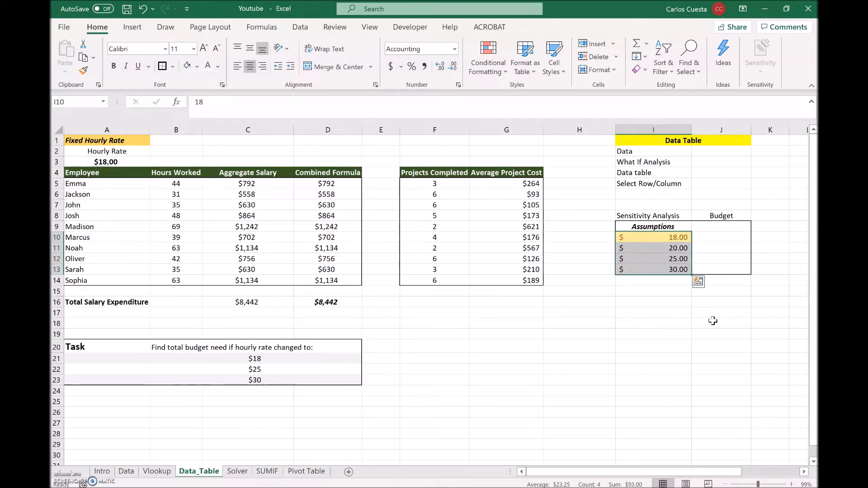
key("shift+Down")
key("shift+Down")
key("shift+Down")
key("shift+Down")
key("shift+Down")
key("shift+Down")
key("shift+Down")
key("shift+Down")
key("shift+Down")
key("shift+Down")
key("shift+Down")
key("shift+Down")
key("shift+Down")
key("shift+Down")
key("shift+Down")
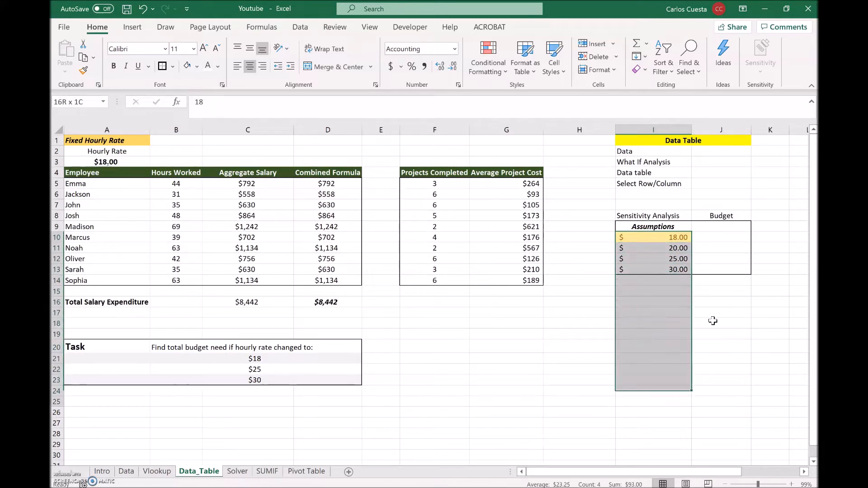
key("Up")
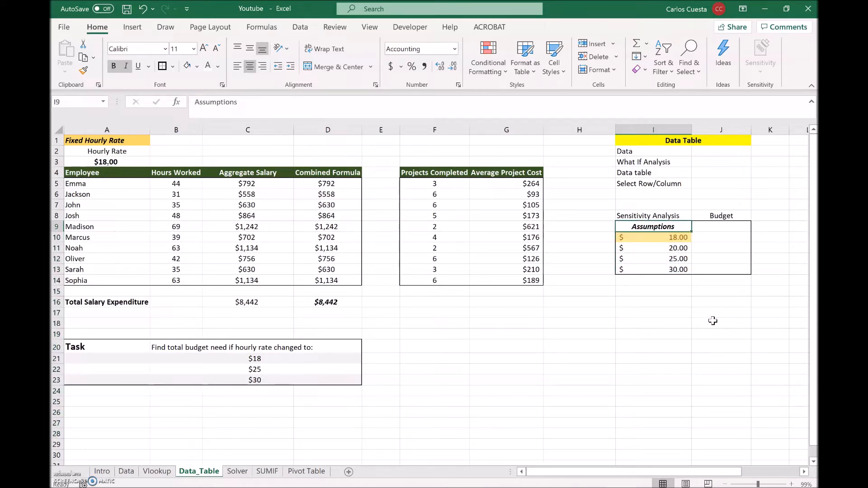
key("Down")
key("Down")
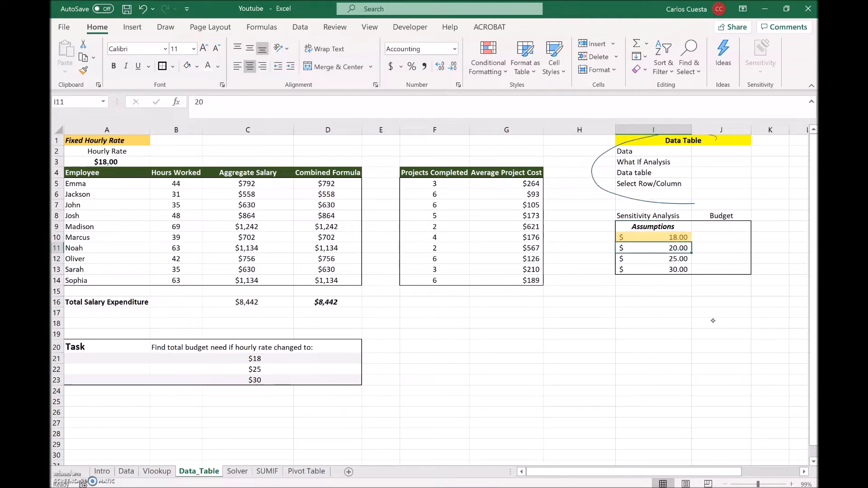
left_click(663, 129)
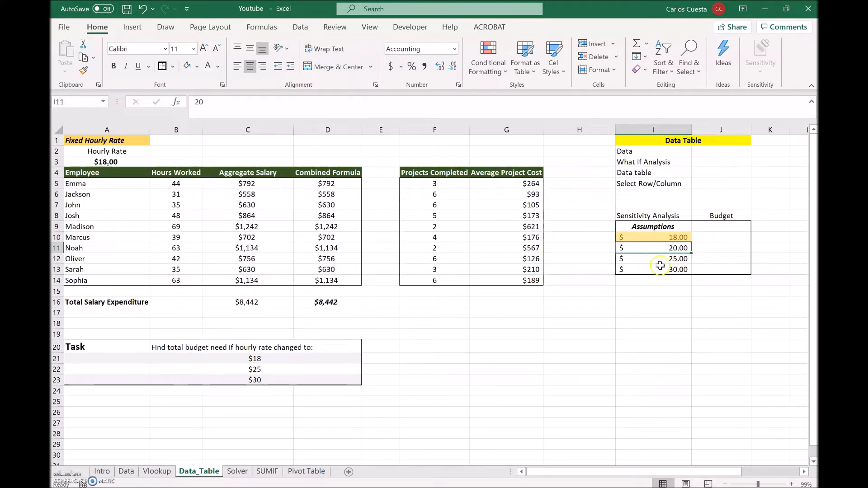
left_click_drag(663, 239, 659, 268)
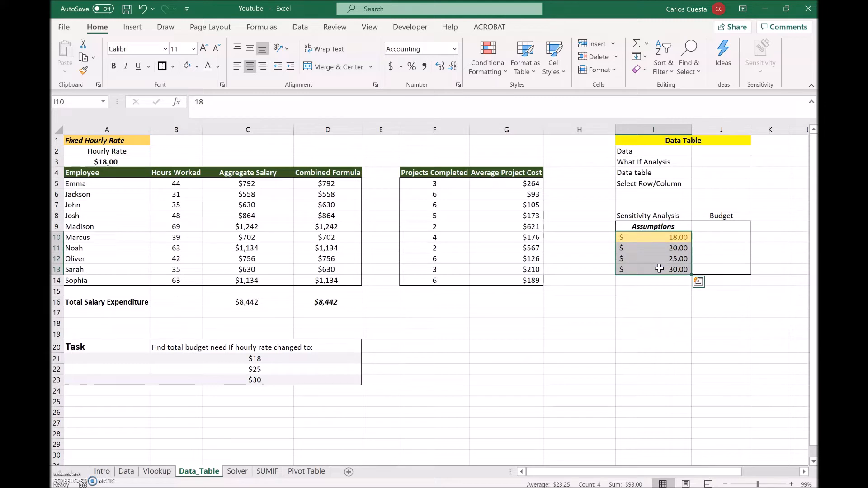
key("Return")
key("Right")
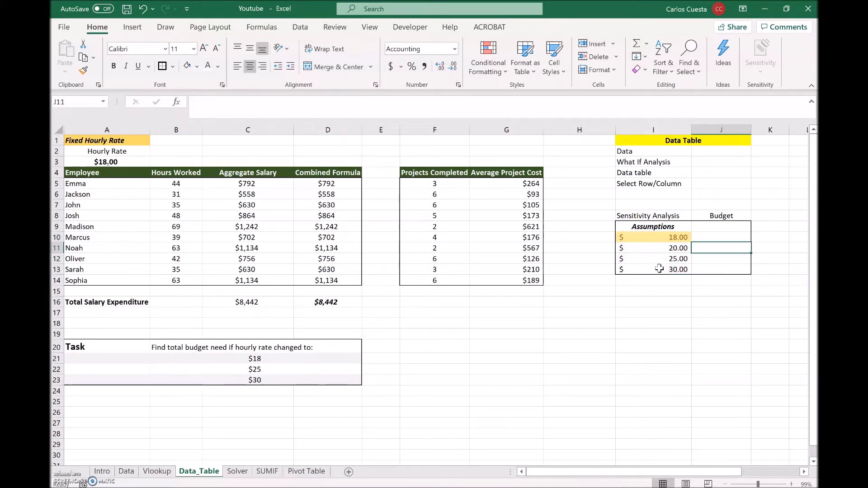
key("Right")
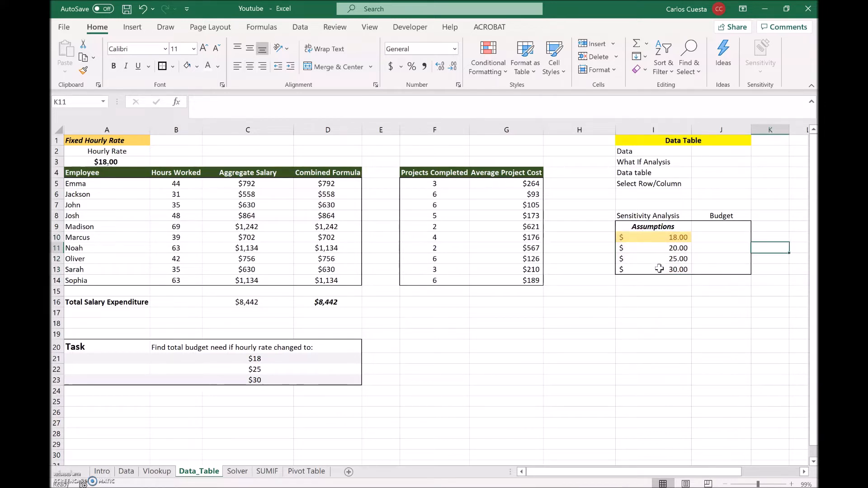
mouse_move(692, 227)
left_mouse_down()
mouse_move(727, 235)
mouse_move(714, 222)
left_mouse_up()
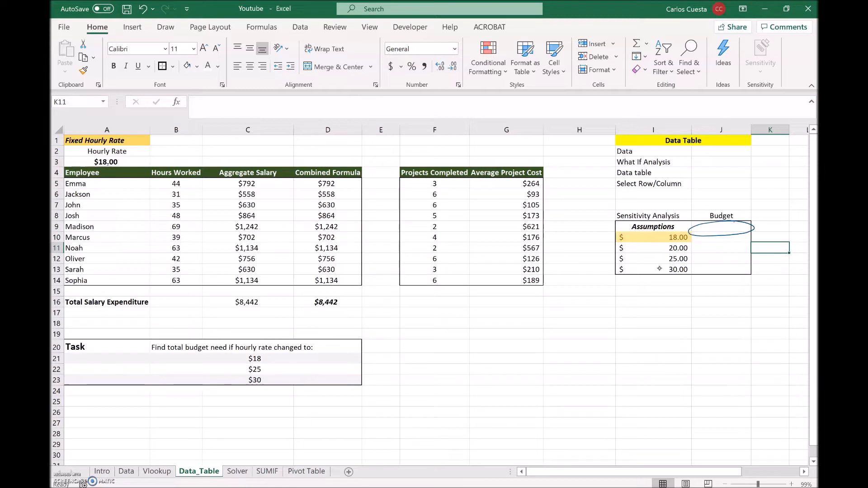
mouse_move(755, 229)
left_mouse_down()
mouse_move(767, 254)
mouse_move(746, 293)
mouse_move(666, 310)
mouse_move(555, 316)
mouse_move(362, 302)
left_mouse_up()
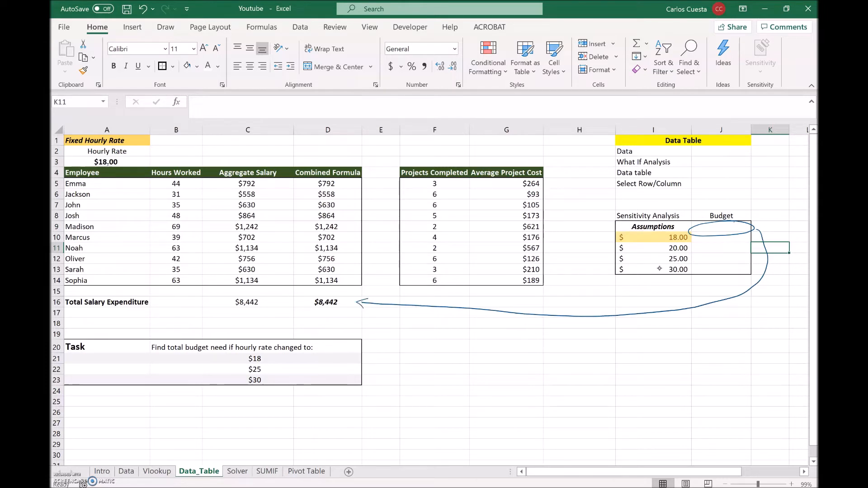
mouse_move(338, 309)
left_mouse_down()
mouse_move(330, 288)
mouse_move(324, 310)
left_mouse_up()
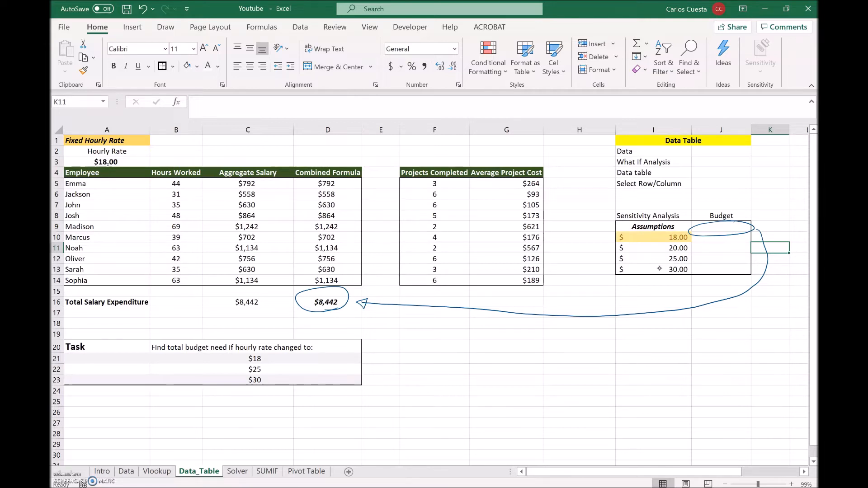
key("ctrl+z")
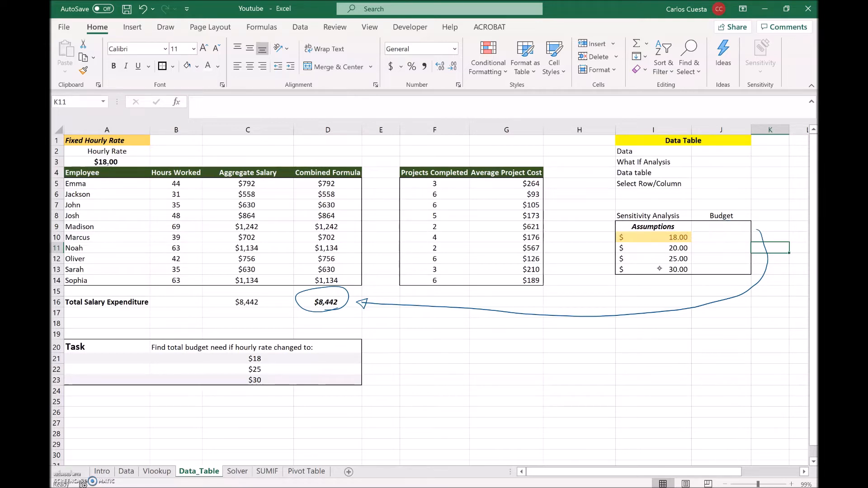
Step: Link cell J9 under Budget to the total salary expenditure with the formula =D16
left_click(720, 226)
type("=")
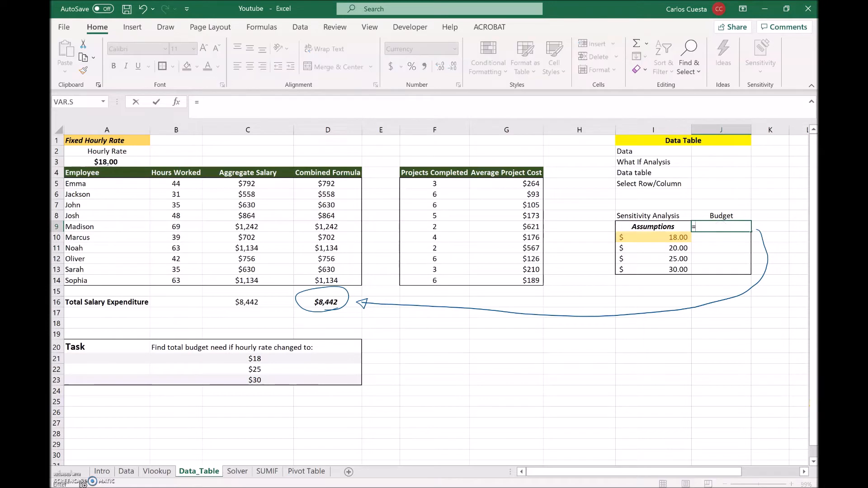
left_click(322, 301)
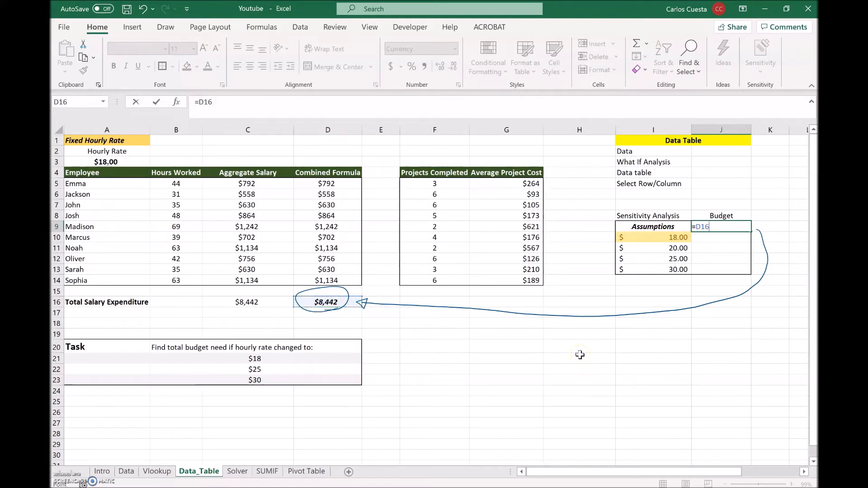
key("Return")
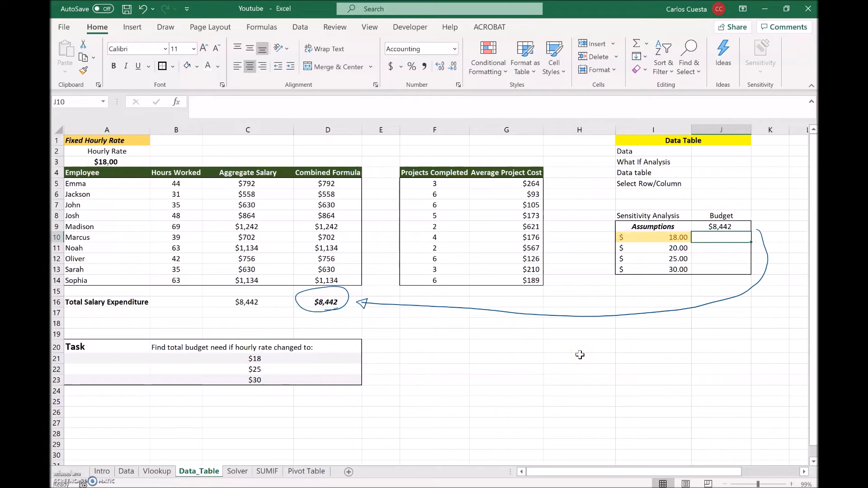
key("ctrl+z")
key("ctrl+z")
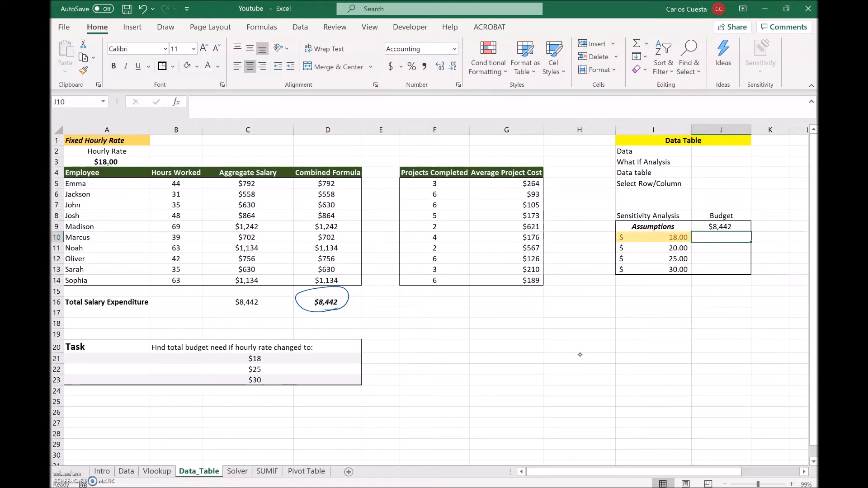
key("ctrl+z")
left_click(633, 142)
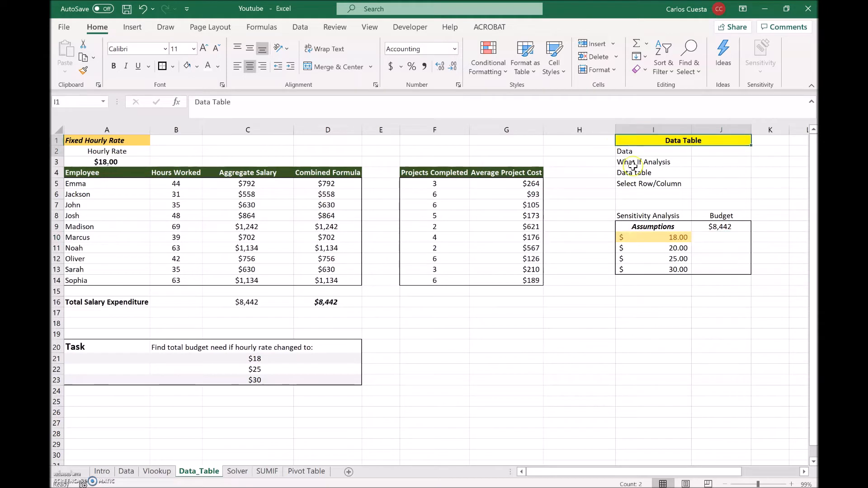
left_click_drag(631, 153, 649, 185)
left_click(771, 204)
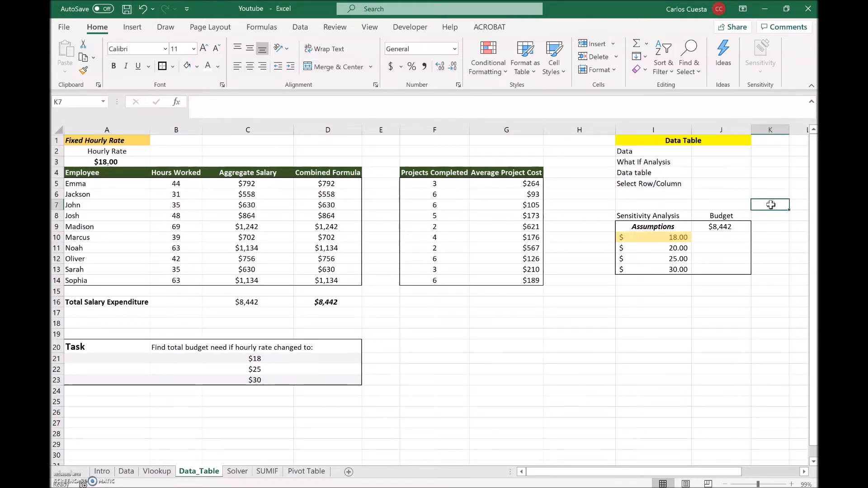
left_click(629, 152)
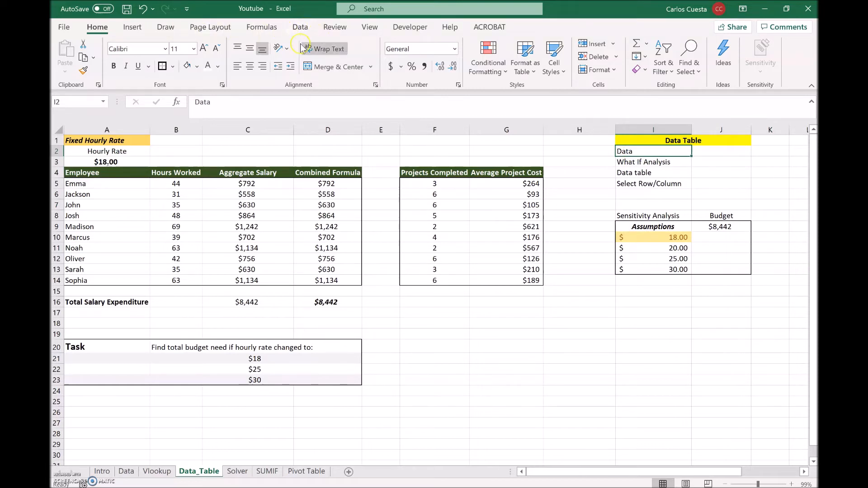
Step: Select the sensitivity analysis range I9:J13 and start a What-If Analysis Data Table on it
left_click(300, 28)
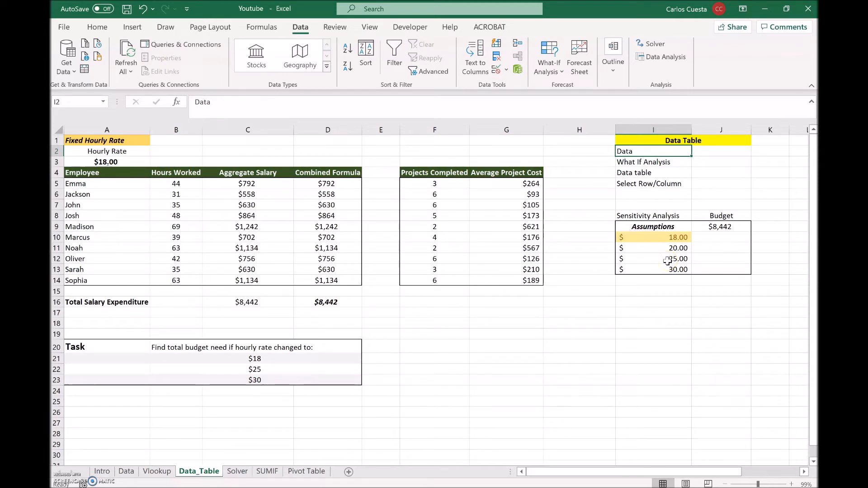
left_click(551, 58)
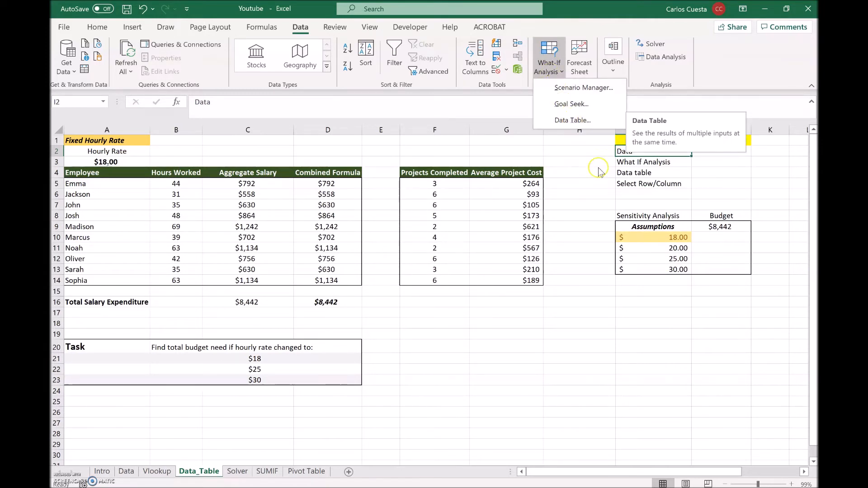
left_click(635, 225)
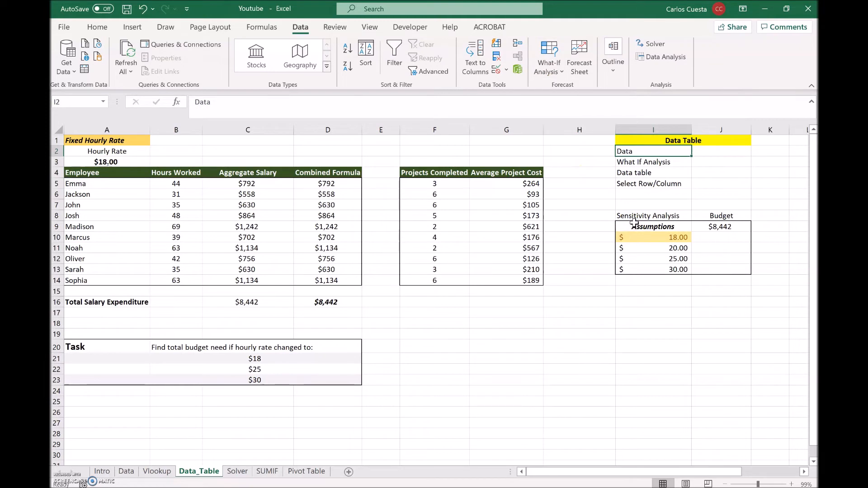
left_click_drag(635, 225, 723, 267)
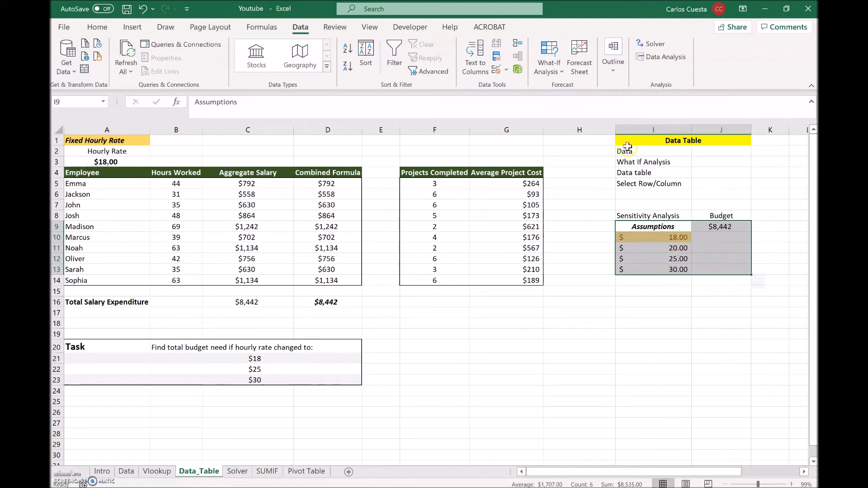
left_click(548, 59)
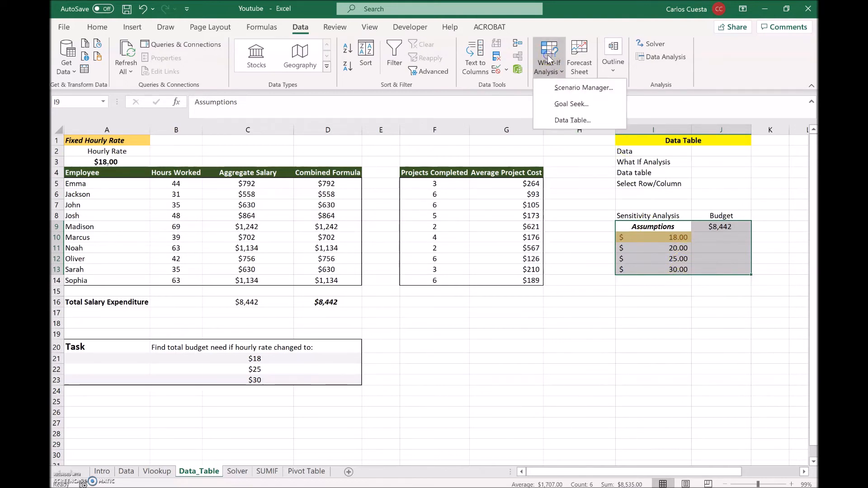
left_click(567, 118)
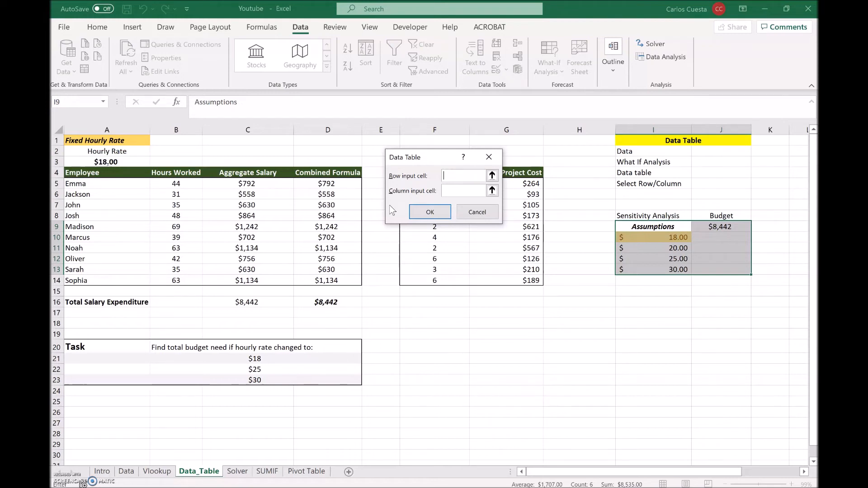
Step: Set the data table's column input cell to the hourly rate cell $A$3, leaving the row input cell empty
mouse_move(628, 335)
left_mouse_down()
mouse_move(700, 331)
mouse_move(698, 352)
mouse_move(617, 340)
mouse_move(640, 337)
mouse_move(677, 406)
mouse_move(656, 312)
mouse_move(650, 337)
left_mouse_up()
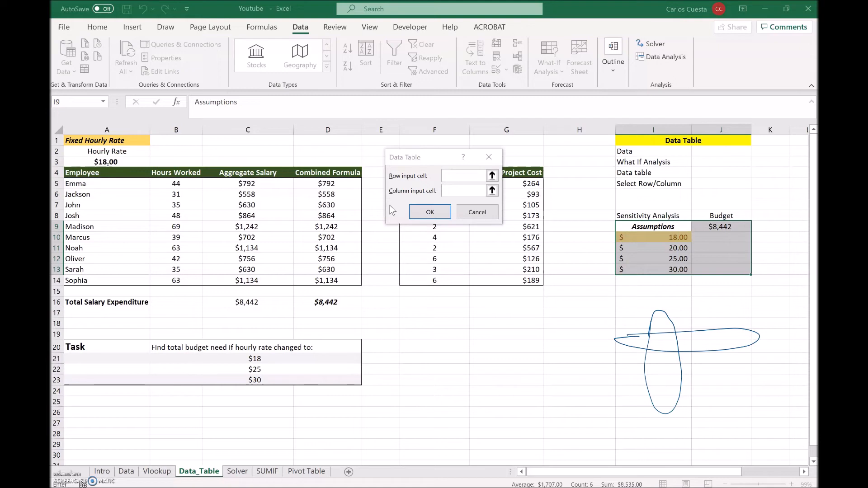
mouse_move(664, 237)
left_mouse_down()
mouse_move(673, 304)
mouse_move(698, 252)
mouse_move(670, 223)
left_mouse_up()
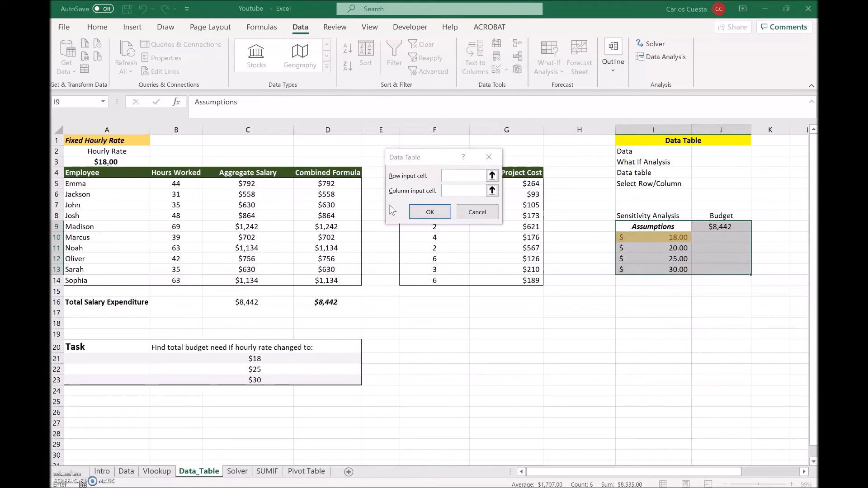
left_click(492, 191)
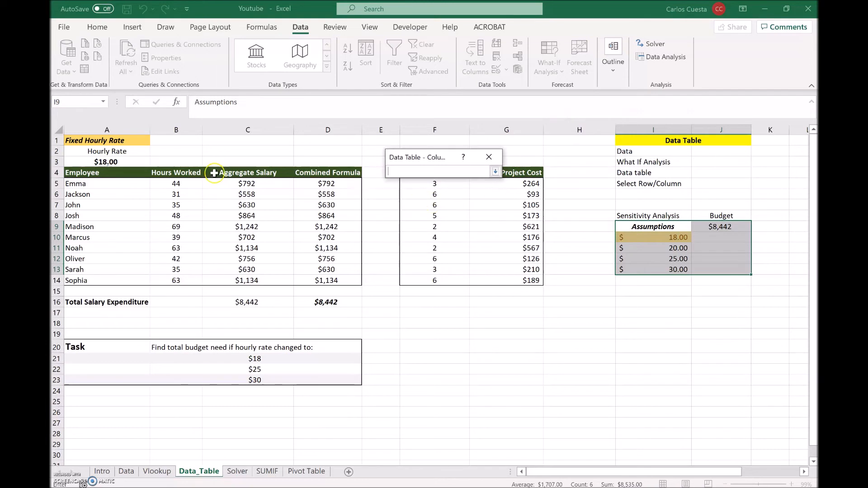
mouse_move(93, 156)
left_mouse_down()
mouse_move(127, 156)
mouse_move(82, 163)
mouse_move(97, 171)
mouse_move(76, 164)
mouse_move(128, 165)
left_mouse_up()
key("Escape")
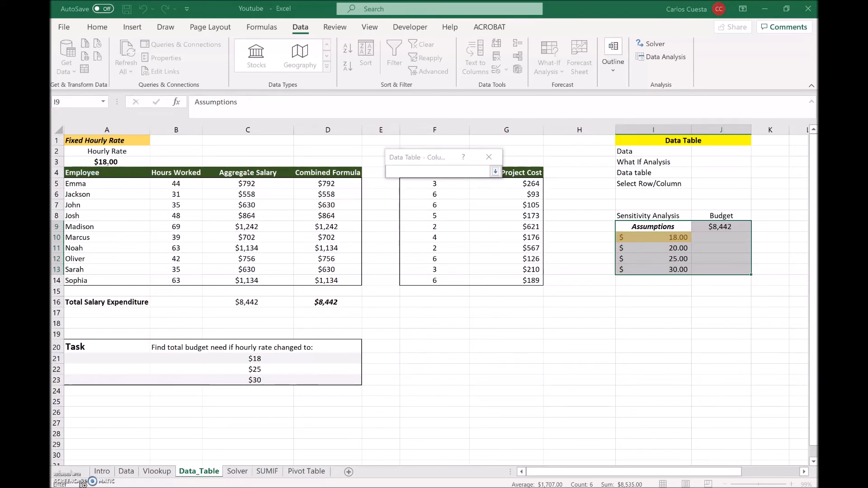
left_click(495, 172)
left_click(491, 192)
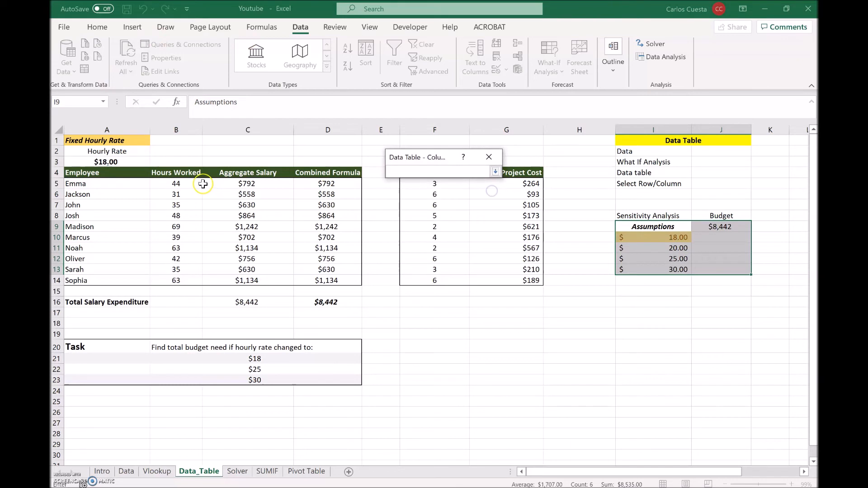
left_click(113, 163)
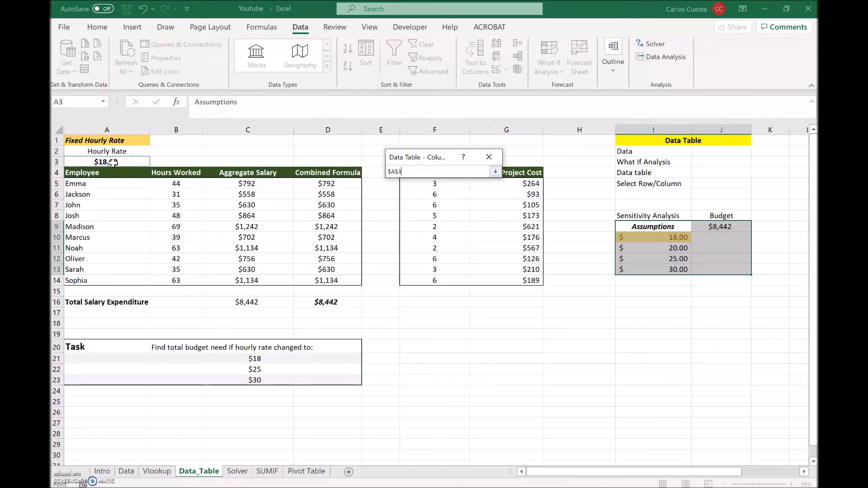
key("Return")
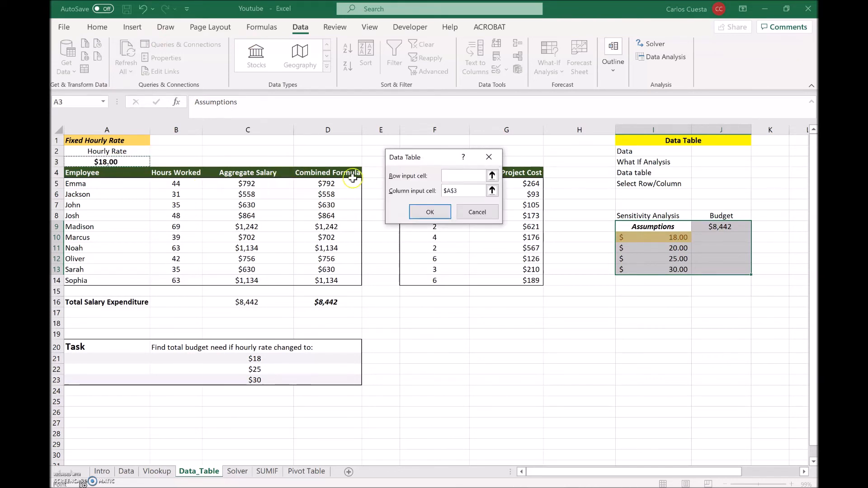
Step: Generate the data table to fill the budgets in J10:J13 and check the linked formula in J9
left_click(426, 213)
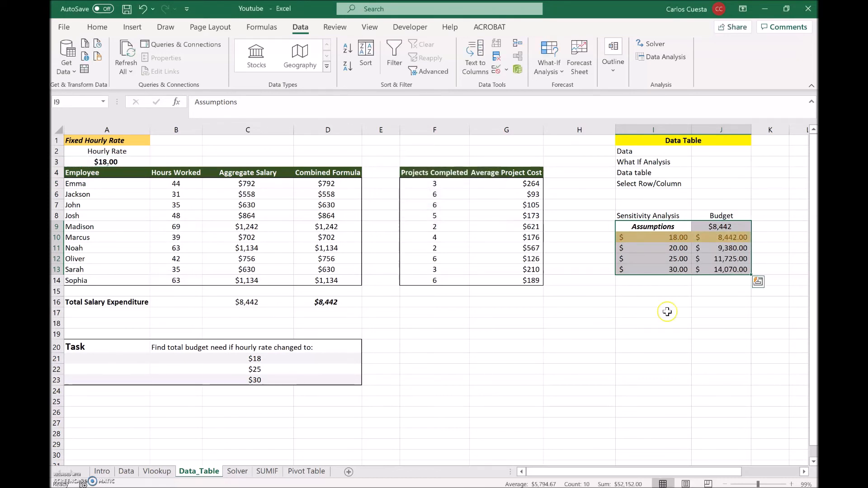
left_click(696, 324)
key("Up")
key("Up")
key("Up")
key("Up")
key("Up")
key("Up")
key("Up")
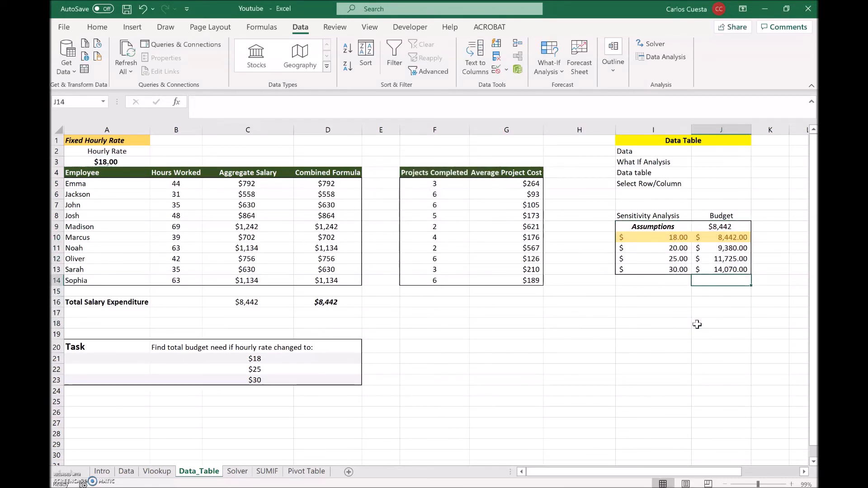
key("Up")
key("Up")
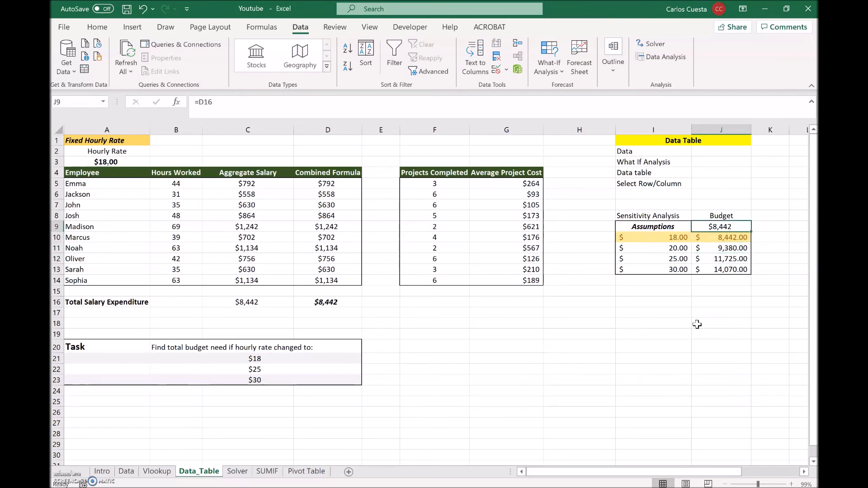
Step: Examine the data table formula behind the calculated budget in J11
key("Right")
key("Down")
key("Down")
key("Left")
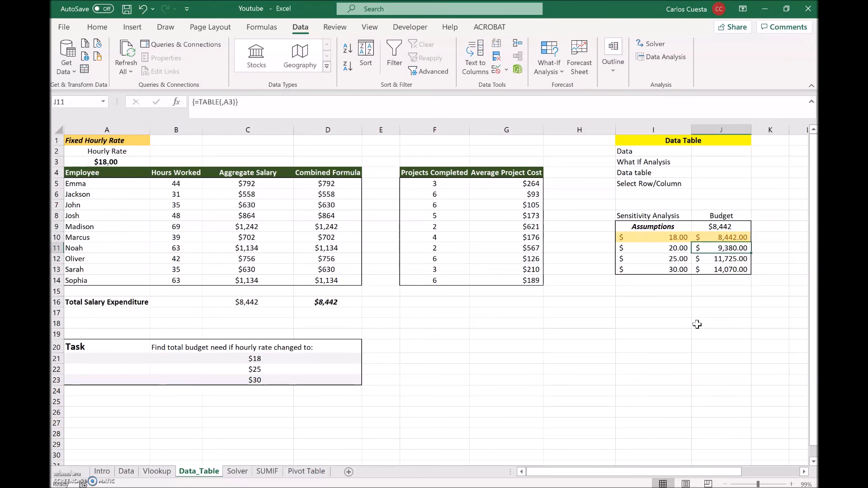
key("Down")
key("Down")
key("Down")
key("Down")
key("Down")
key("Down")
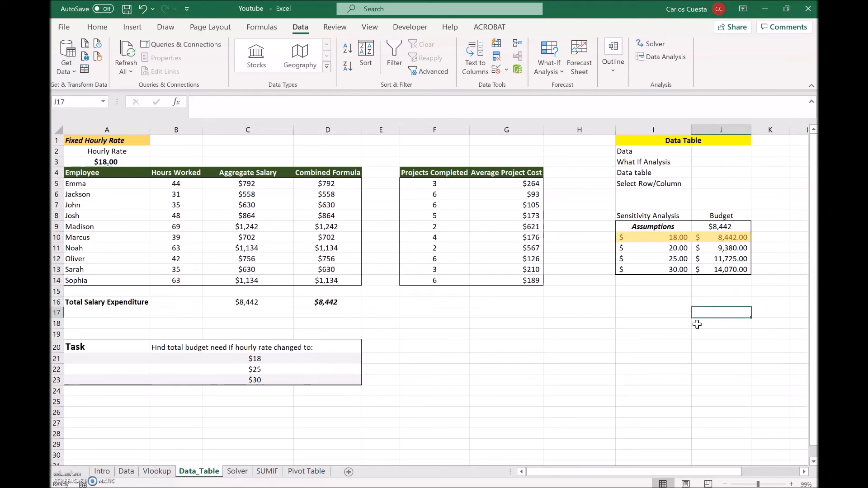
Step: Set the last hourly rate assumption in cell I13 to 40
key("Left")
key("Up")
key("Up")
key("Up")
key("Up")
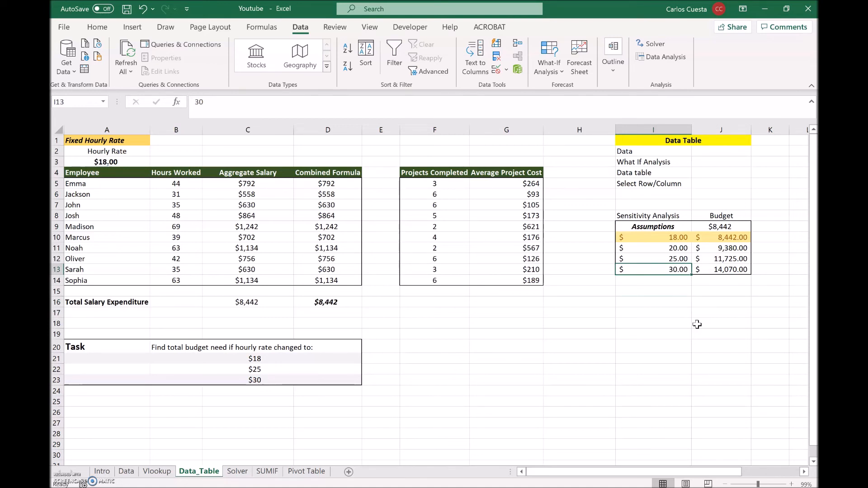
type("40")
key("Return")
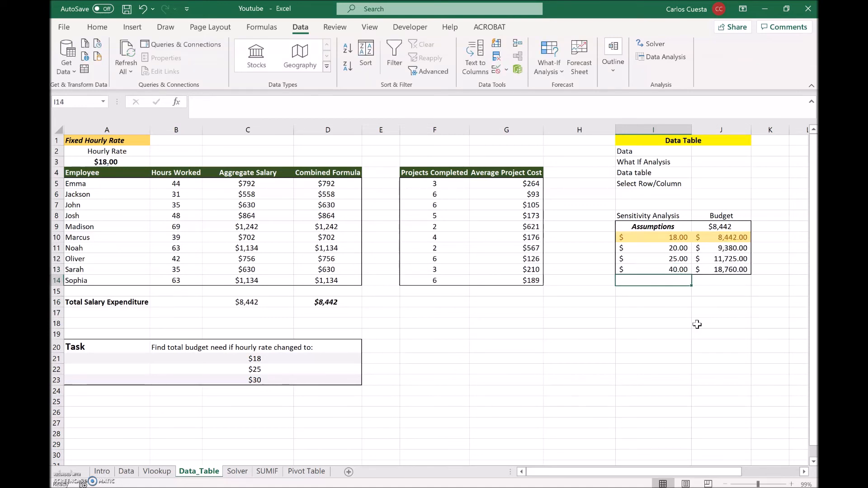
Step: Set the hourly rate assumption in cell I12 to 50
key("Up")
key("Up")
type("50")
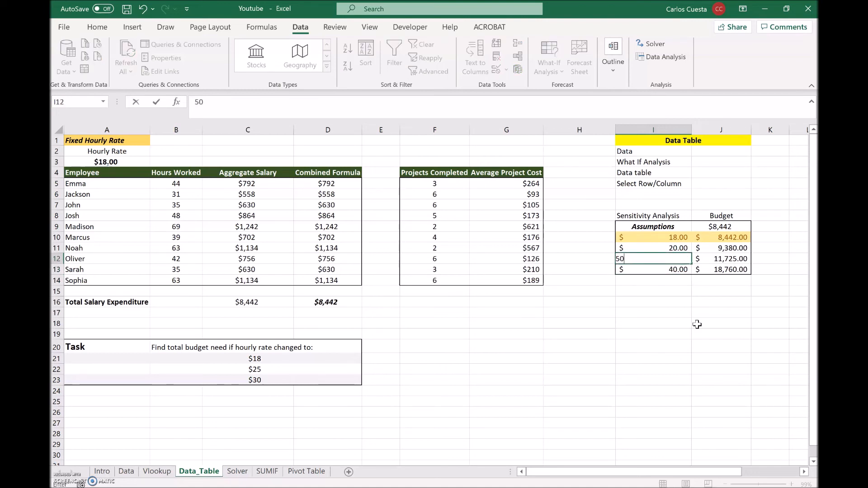
key("Return")
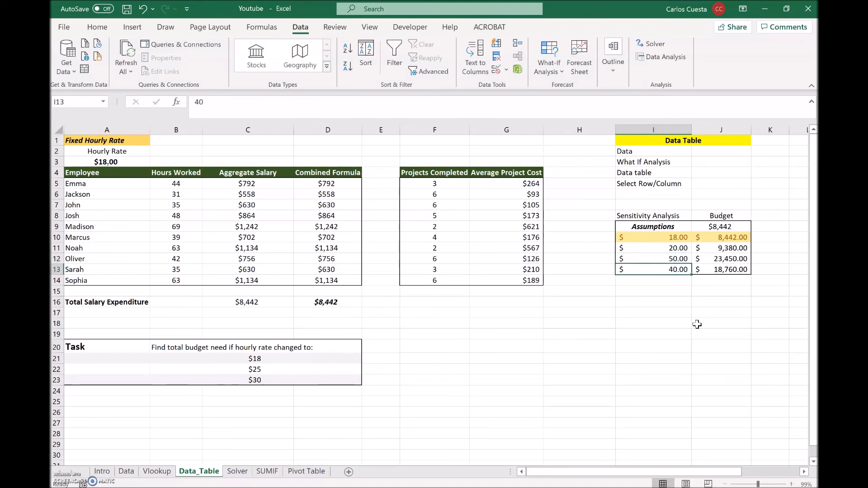
Step: Examine the recalculated sensitivity table and select the highlighted row I10:J10 for the $18.00 rate
key("Up")
key("Up")
key("Down")
key("Left")
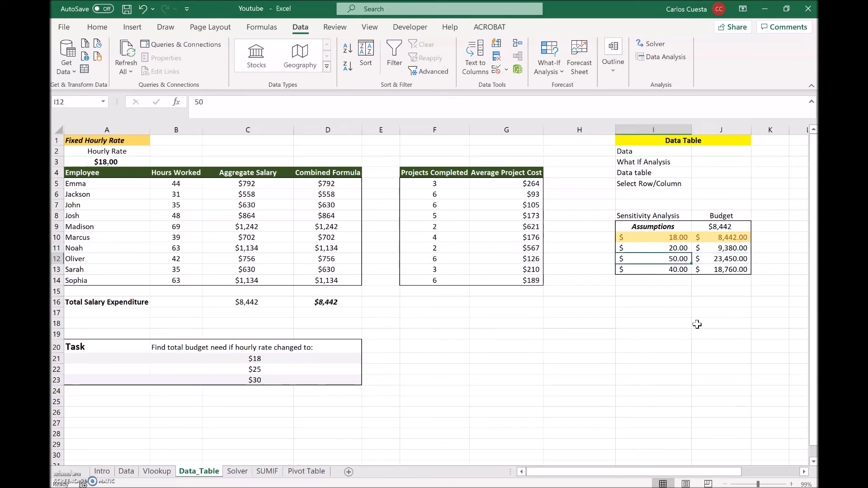
key("Down")
key("Down")
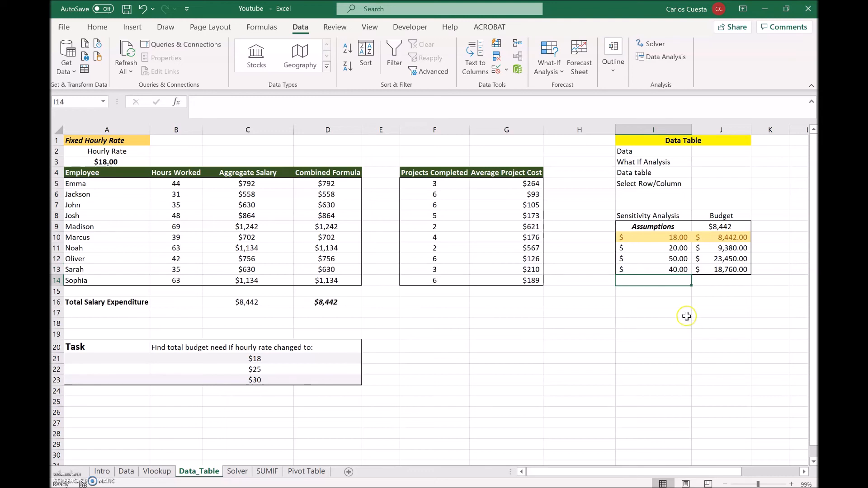
left_click(631, 237)
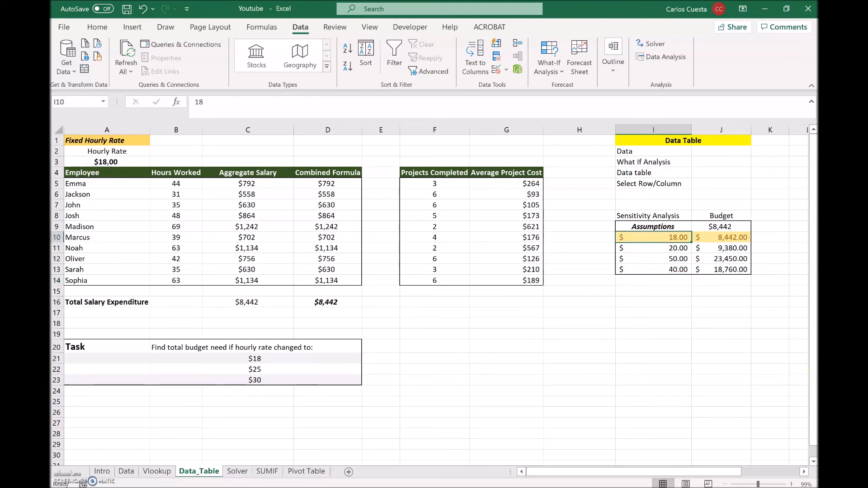
key("shift+Right")
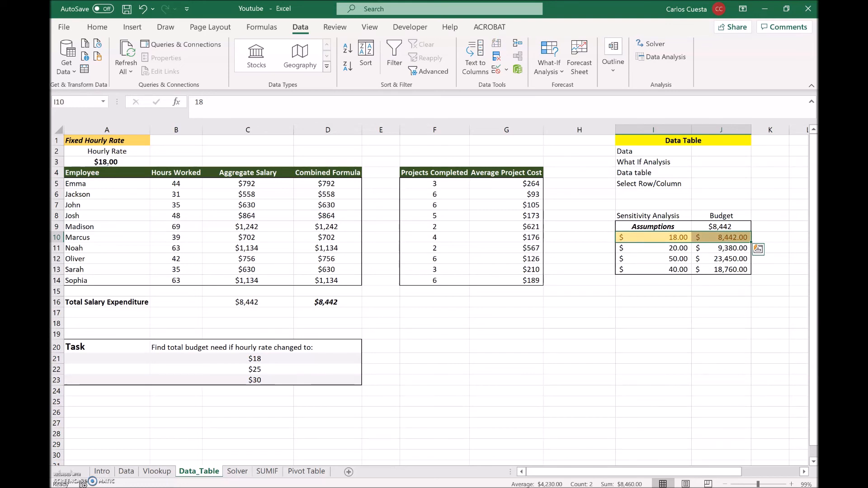
mouse_move(740, 230)
left_mouse_down()
mouse_move(625, 248)
mouse_move(742, 231)
mouse_move(726, 228)
left_mouse_up()
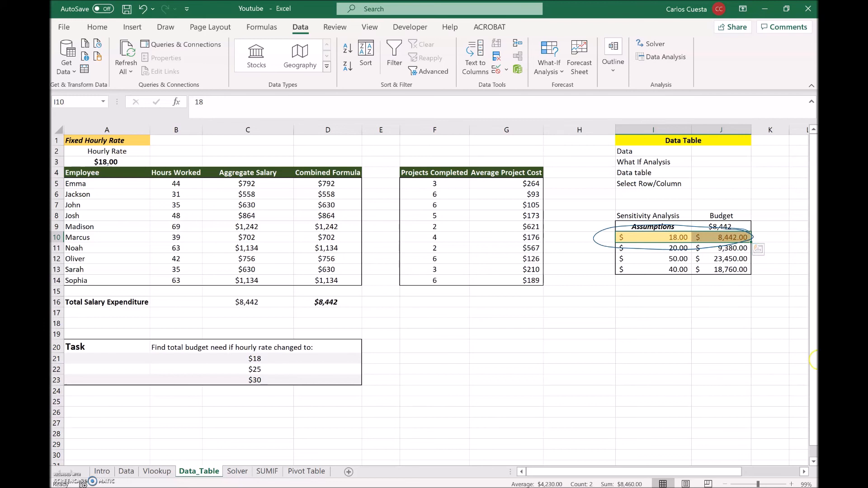
left_click(654, 294)
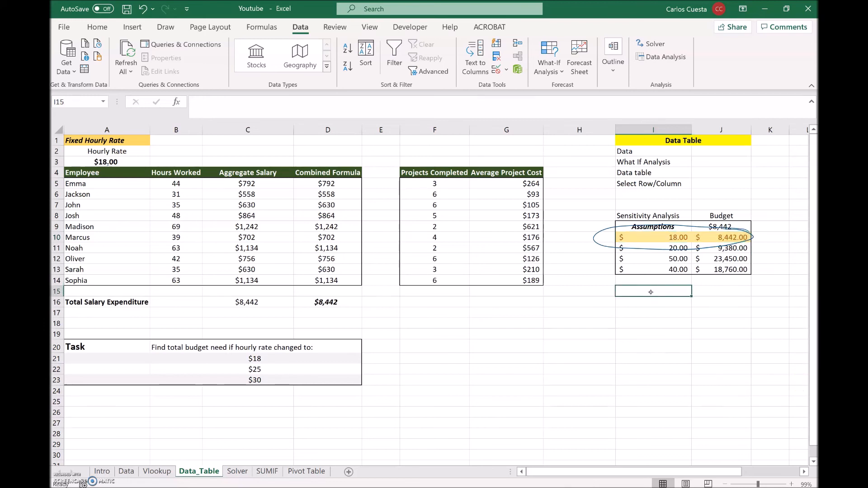
mouse_move(128, 156)
left_mouse_down()
mouse_move(96, 166)
mouse_move(106, 149)
left_mouse_up()
mouse_move(554, 404)
left_mouse_down()
mouse_move(439, 320)
mouse_move(423, 343)
left_mouse_up()
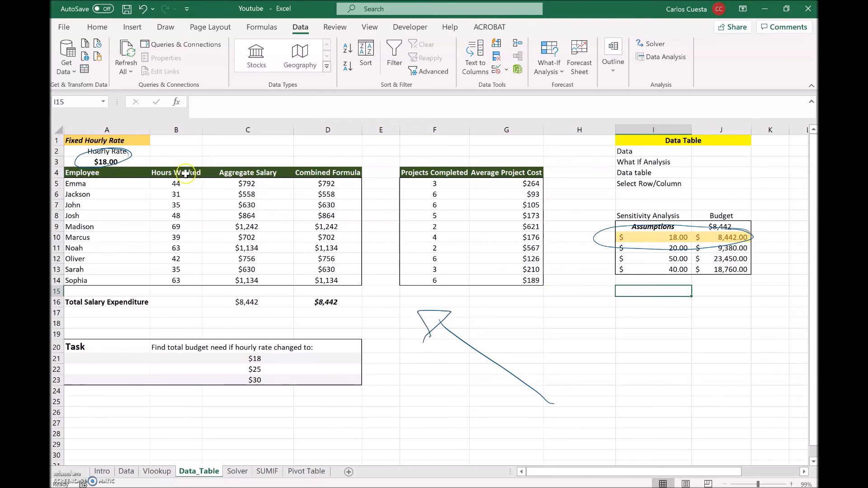
key("ctrl+z")
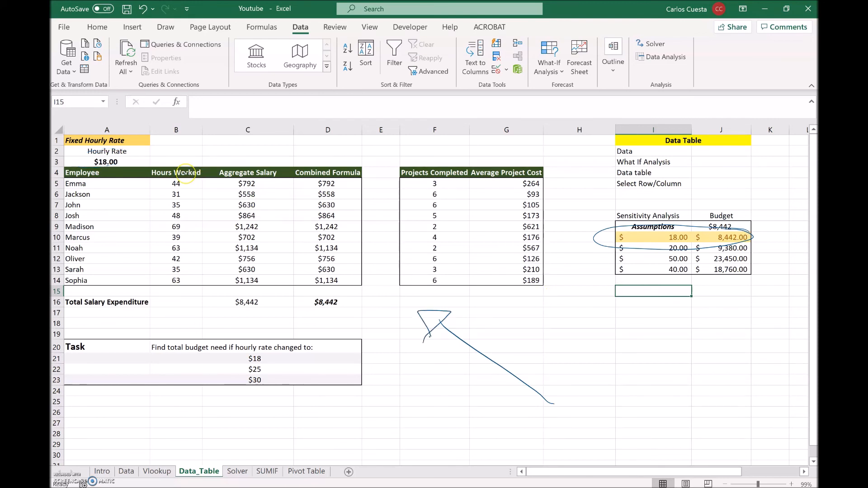
Step: Set the fixed hourly rate in cell A3 to 50
left_click(113, 162)
type("50")
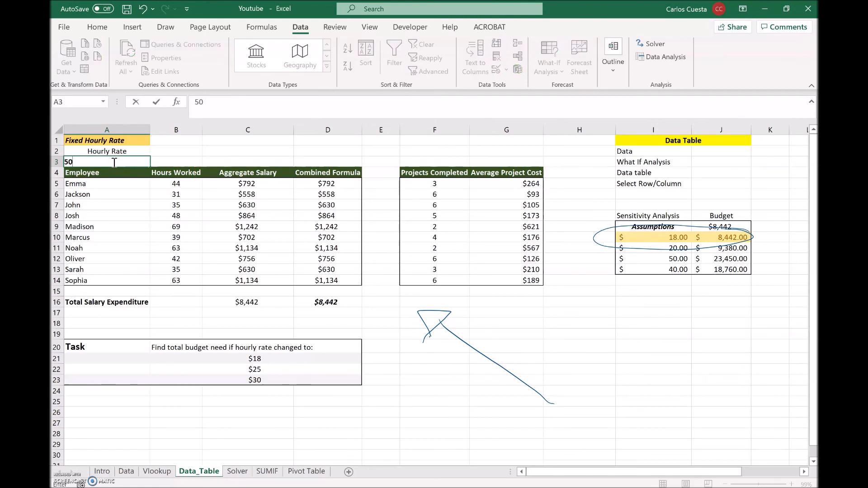
key("Return")
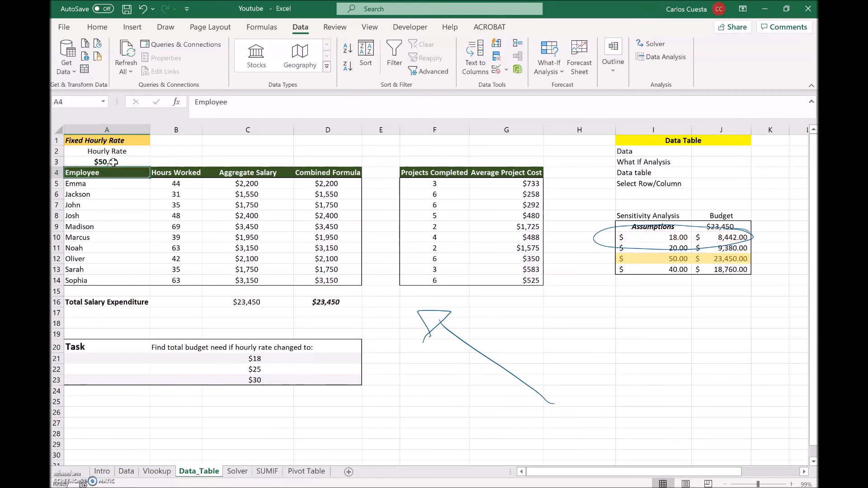
key("Right")
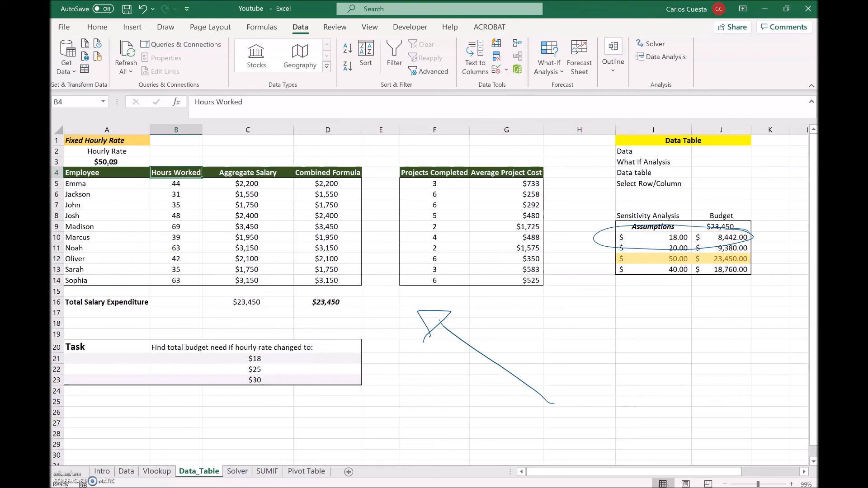
Step: View the series topics on the Intro sheet and return to the Data_Table sheet
left_click(674, 226)
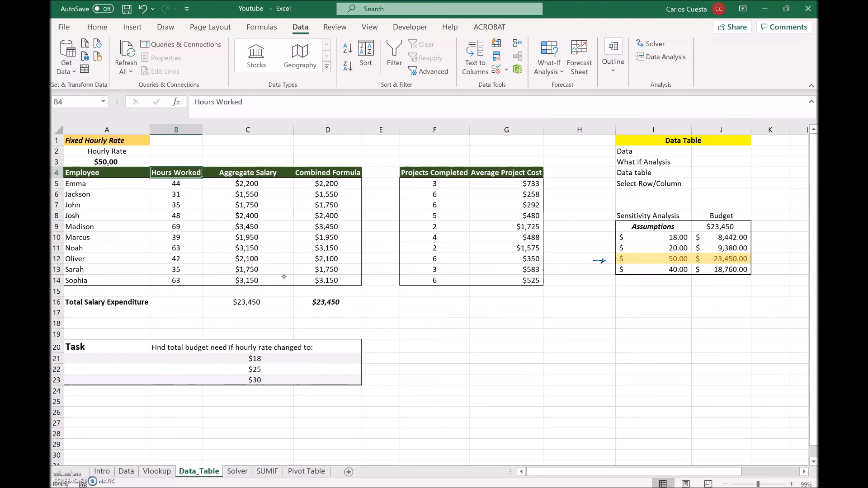
left_click(102, 471)
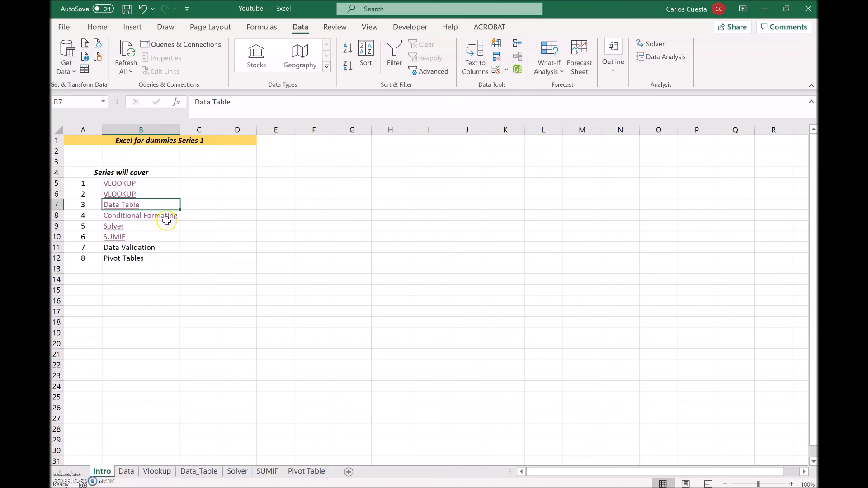
left_click(199, 471)
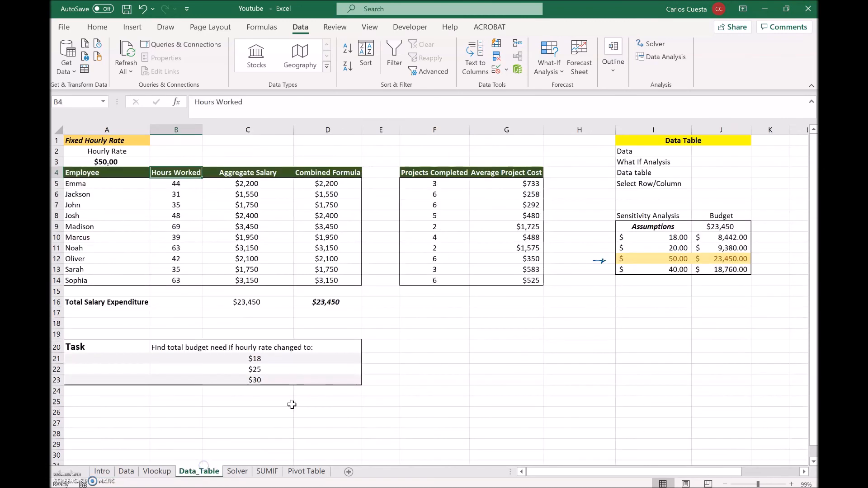